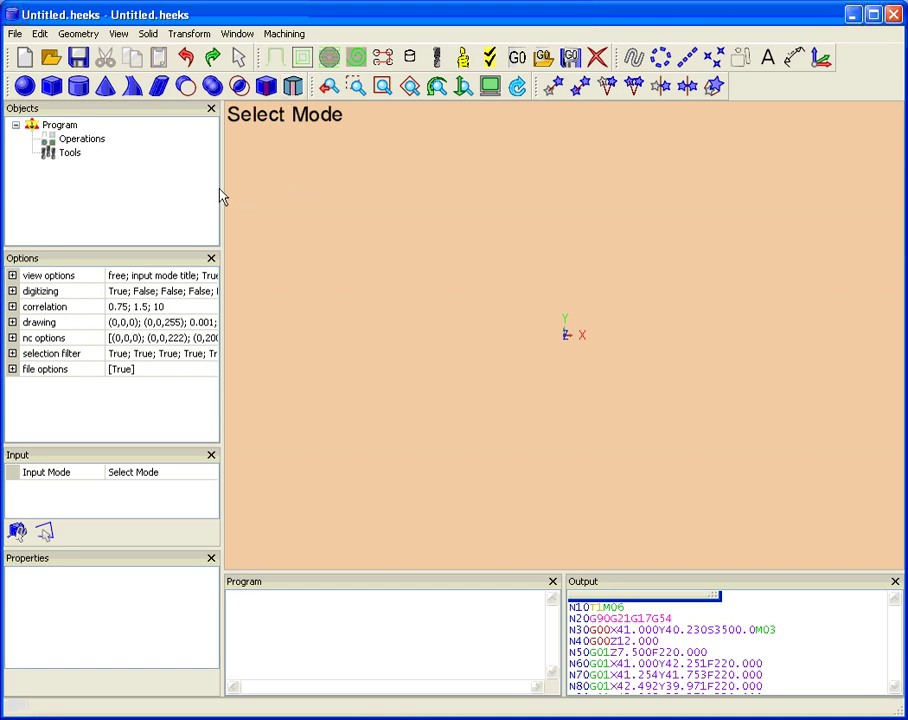
Open numen.STEP from the Desktop
left_click(48, 56)
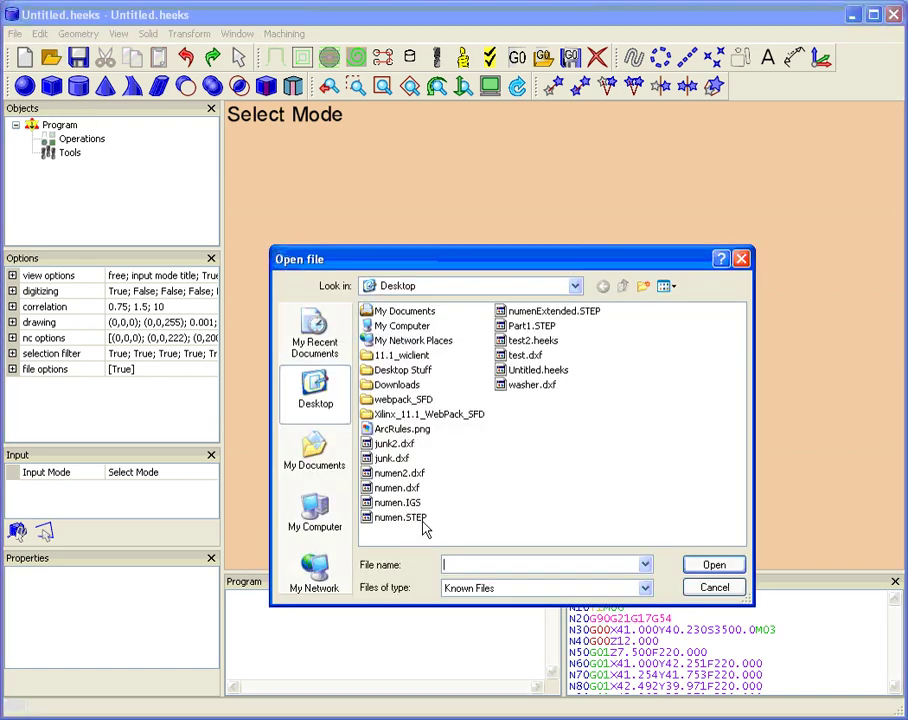
left_click(400, 517)
left_click(700, 566)
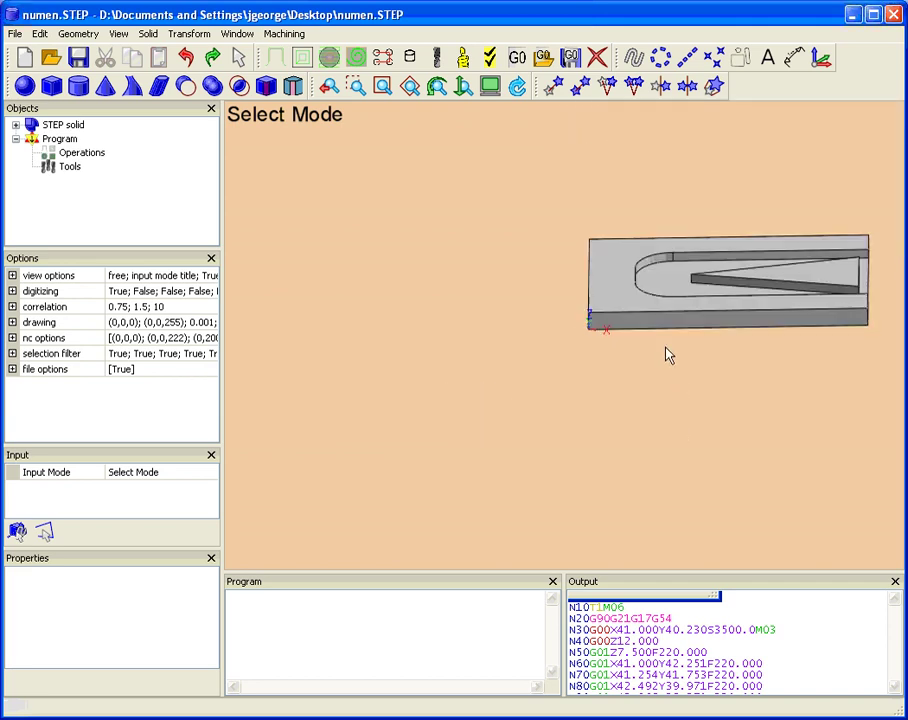
Zoom in and orbit the plate to an angled isometric view of the pocket and island
scroll(783, 337, "up", 3)
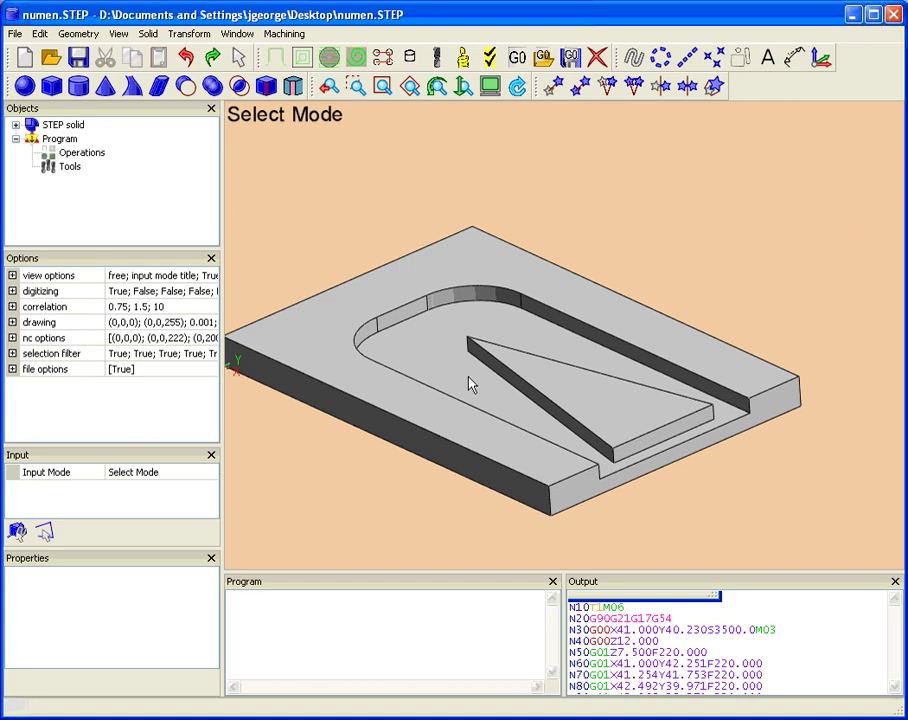
middle_click_drag(582, 249, 582, 325)
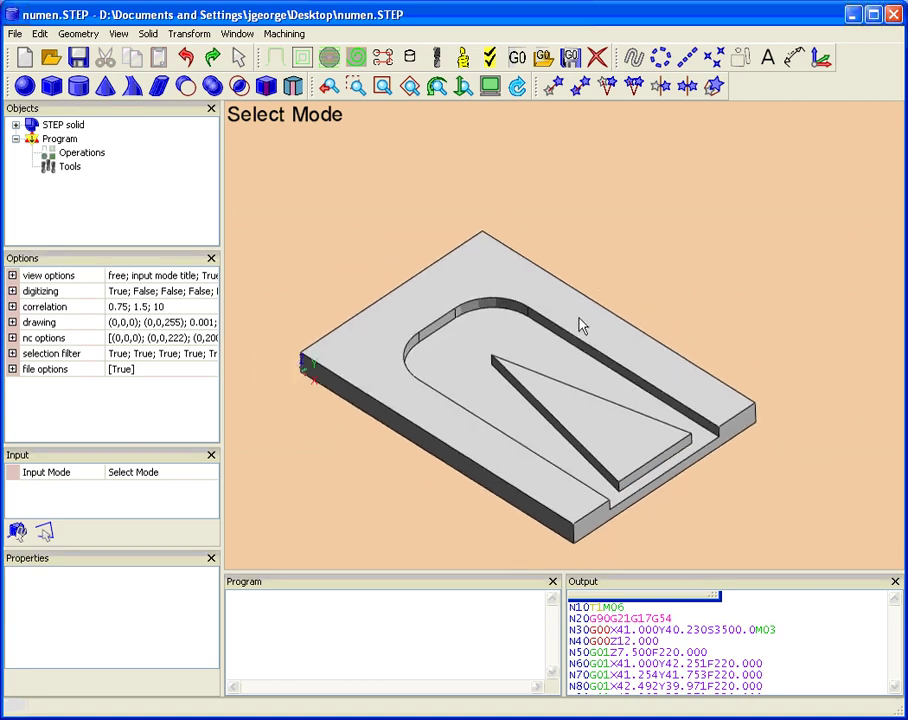
scroll(543, 397, "up", 1)
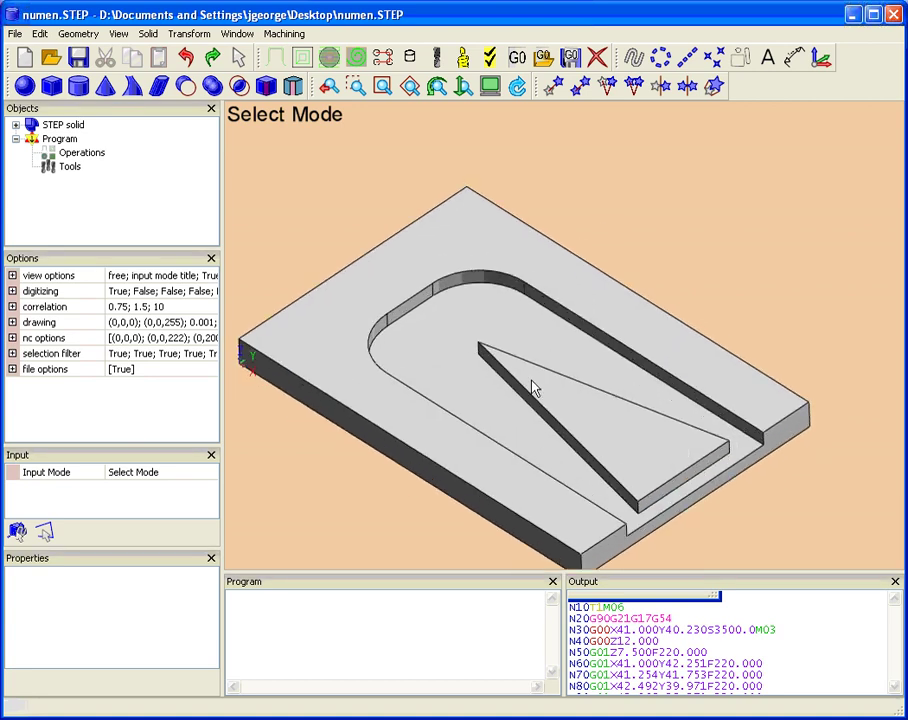
Select the plate and make a first sketch from the pocket floor face, then inspect it
left_click(495, 326)
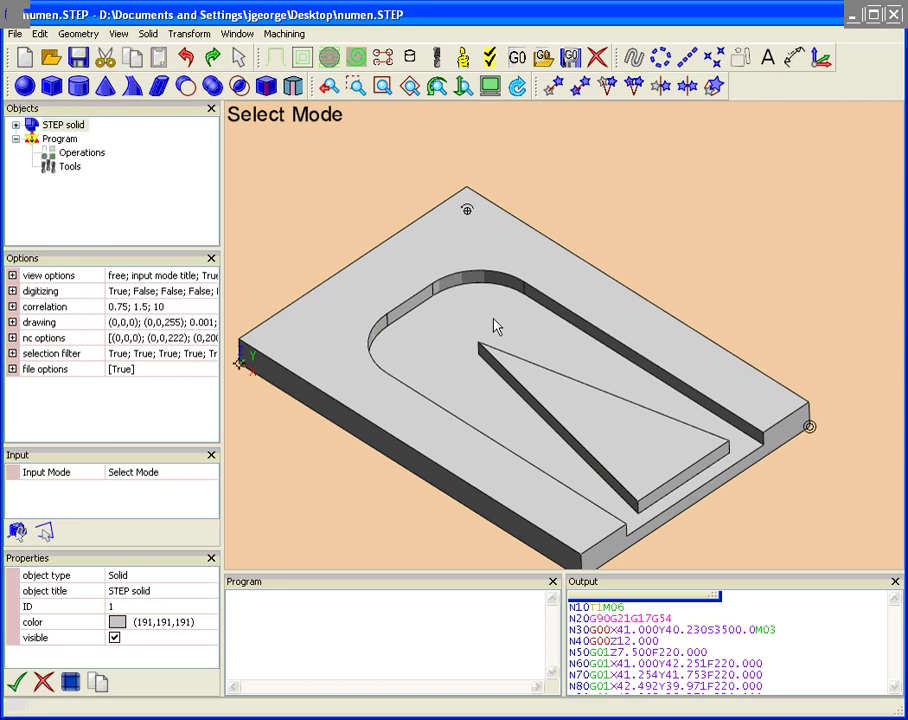
right_click(495, 326)
mouse_move(524, 331)
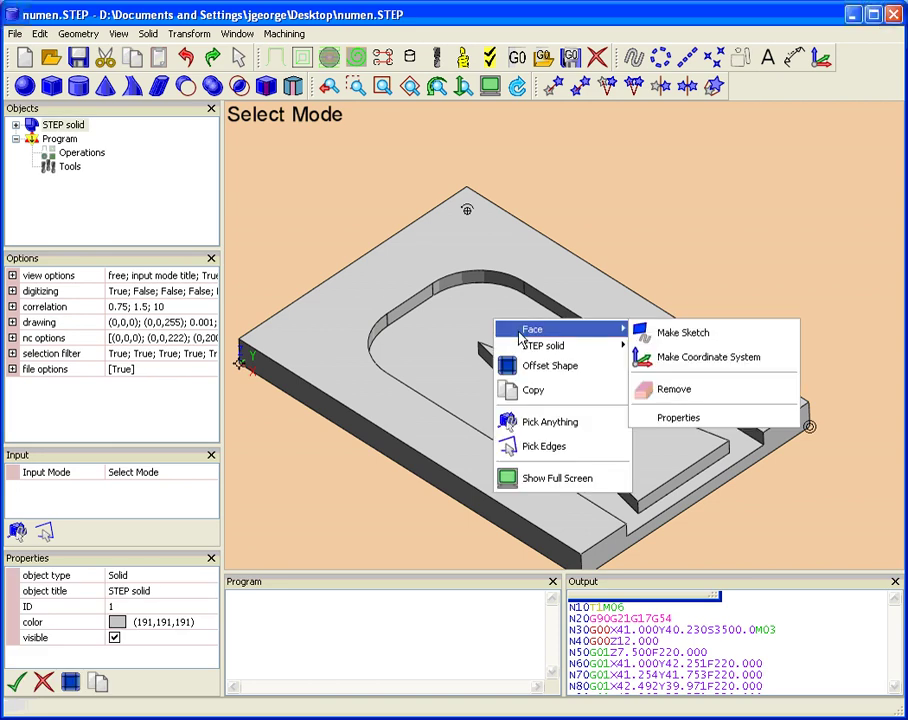
left_click(665, 338)
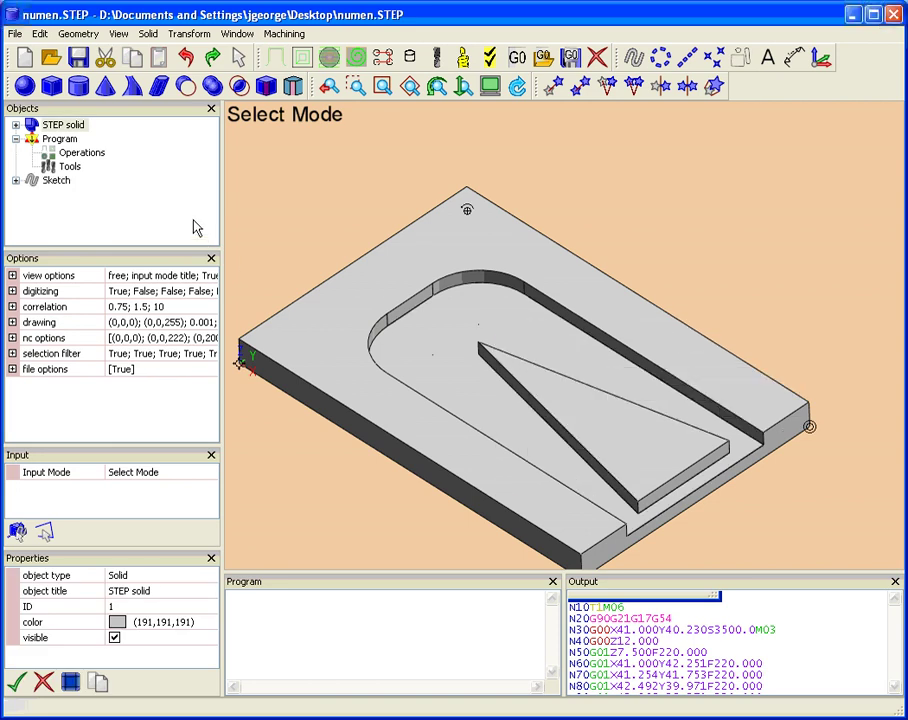
left_click(57, 181)
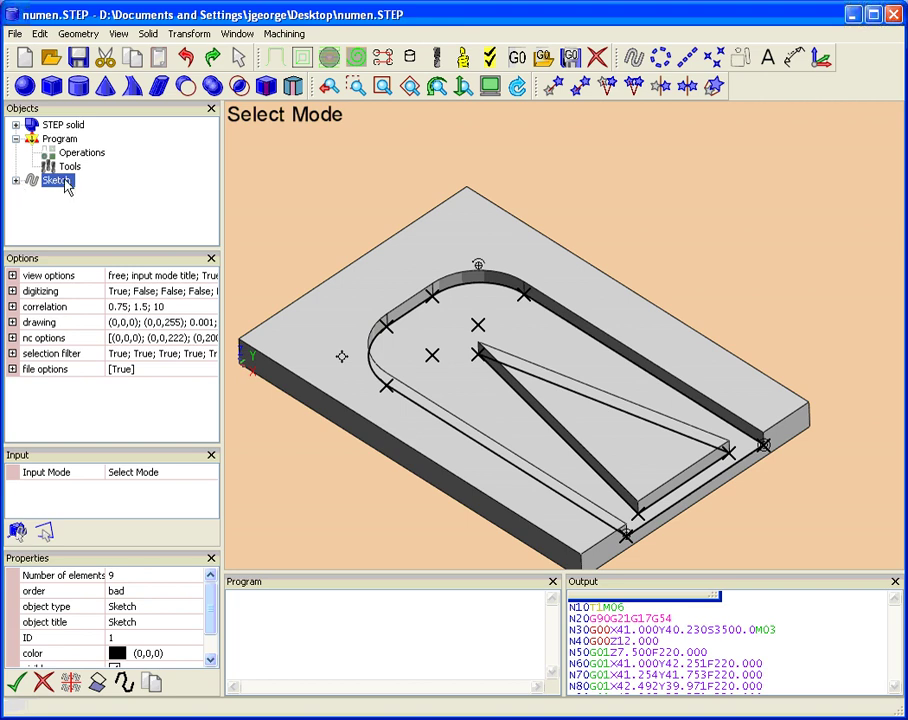
Re-create the sketch from the pocket floor face and select the resulting pocket outline sketch
right_click(552, 271)
left_click(600, 229)
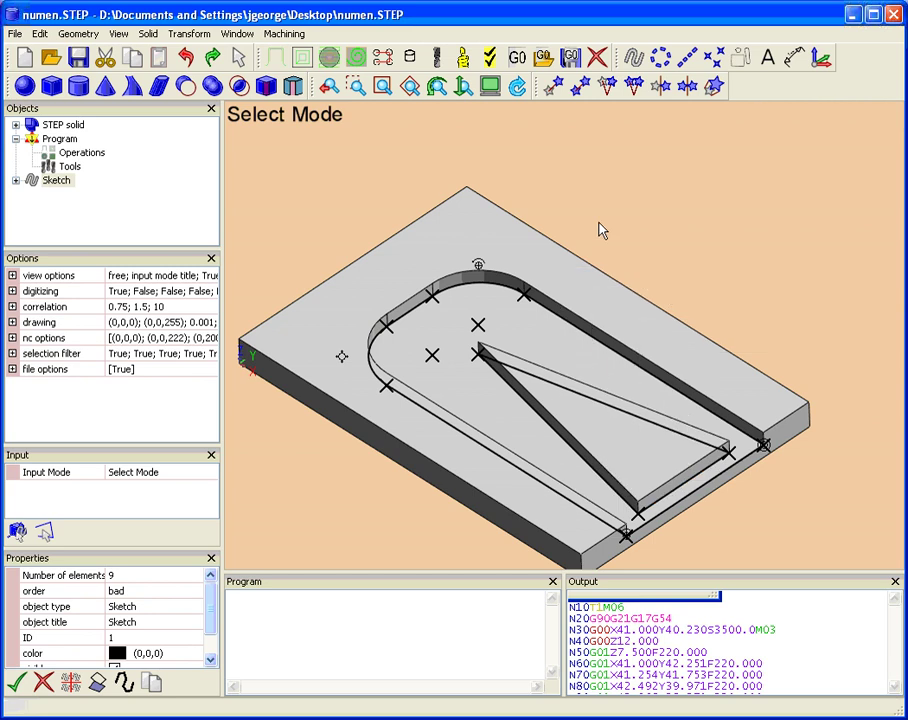
right_click(550, 270)
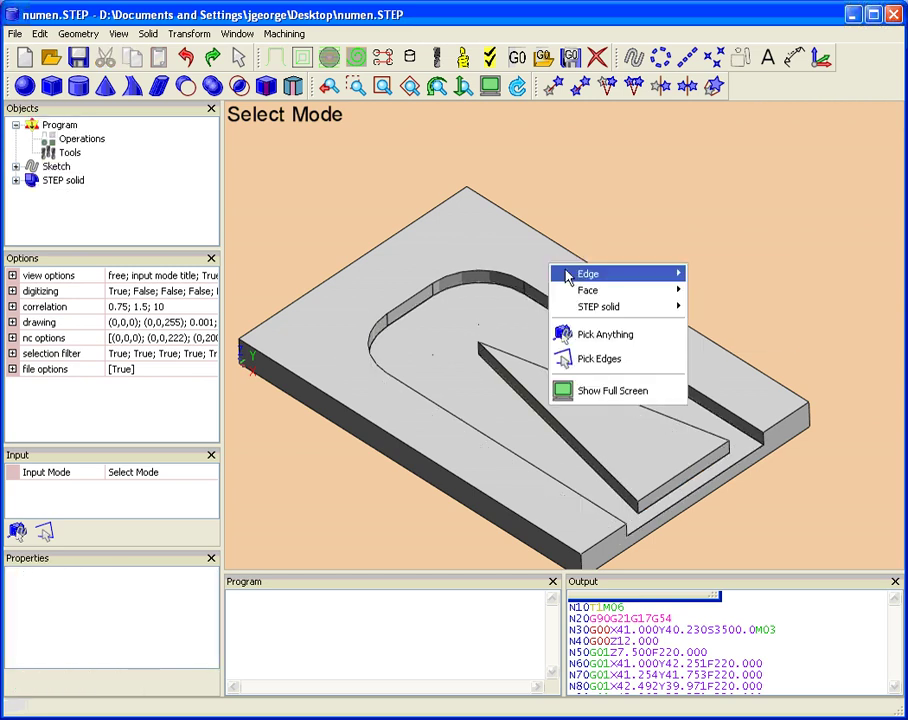
mouse_move(587, 291)
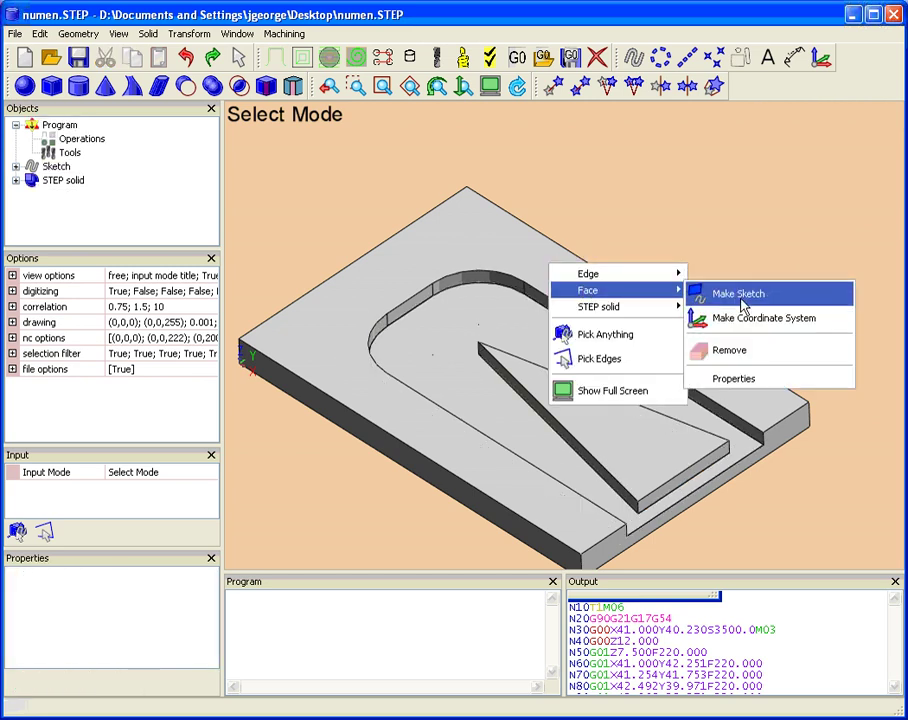
left_click(741, 297)
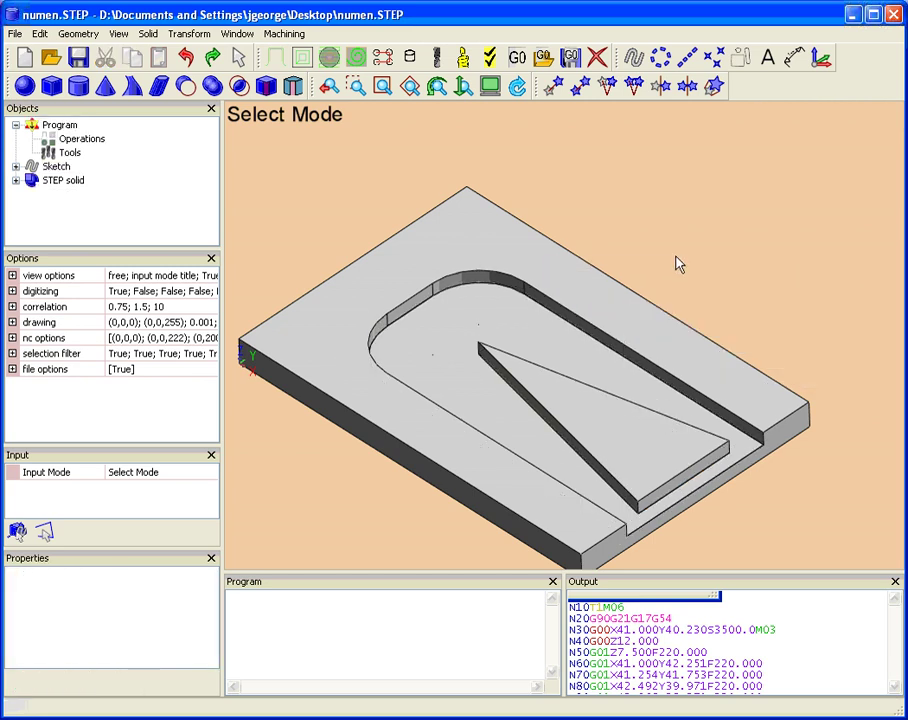
left_click(50, 168)
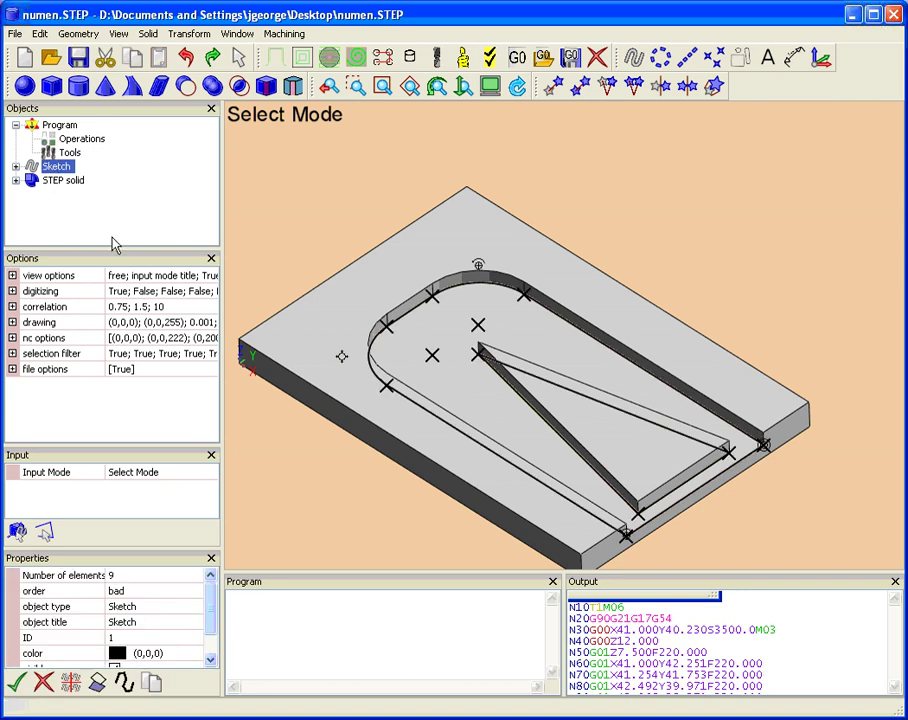
Add a Pocket operation on the sketch with step over 4 and material allowance 0
left_click(303, 58)
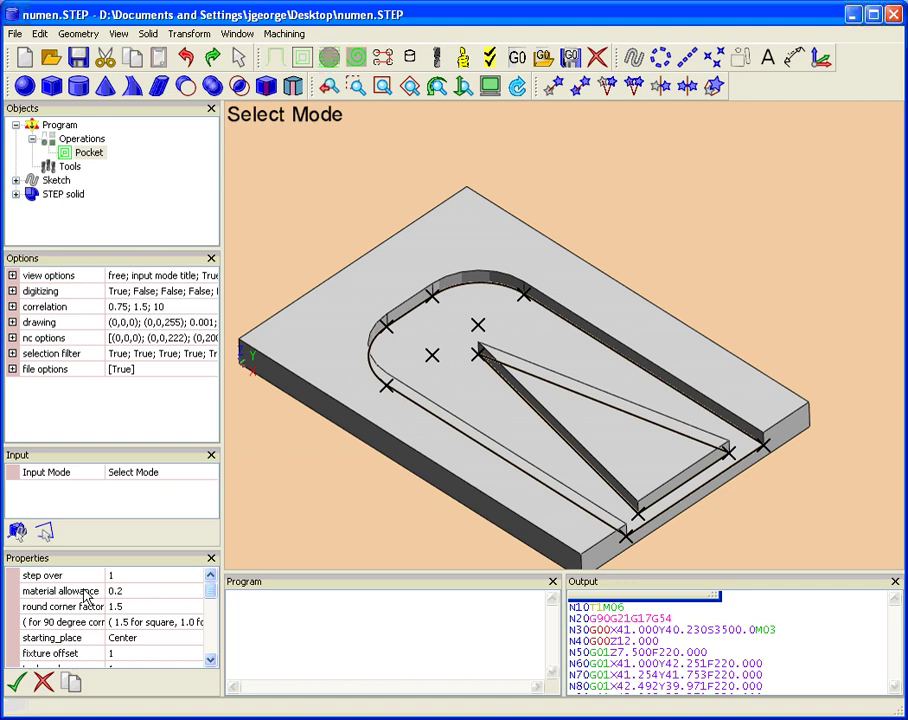
left_click(126, 576)
key("Return")
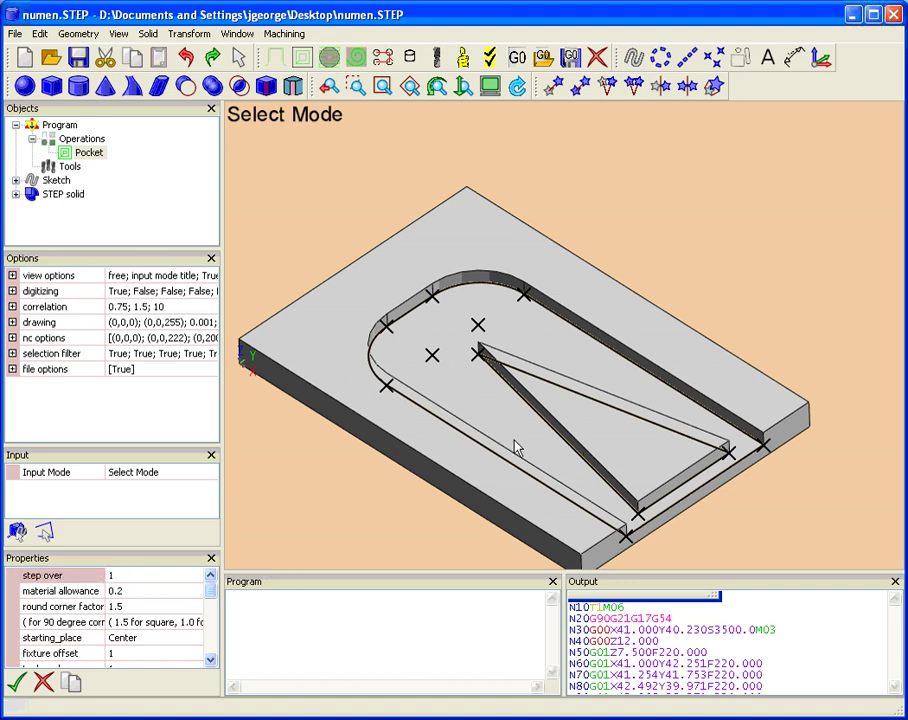
left_click(138, 575)
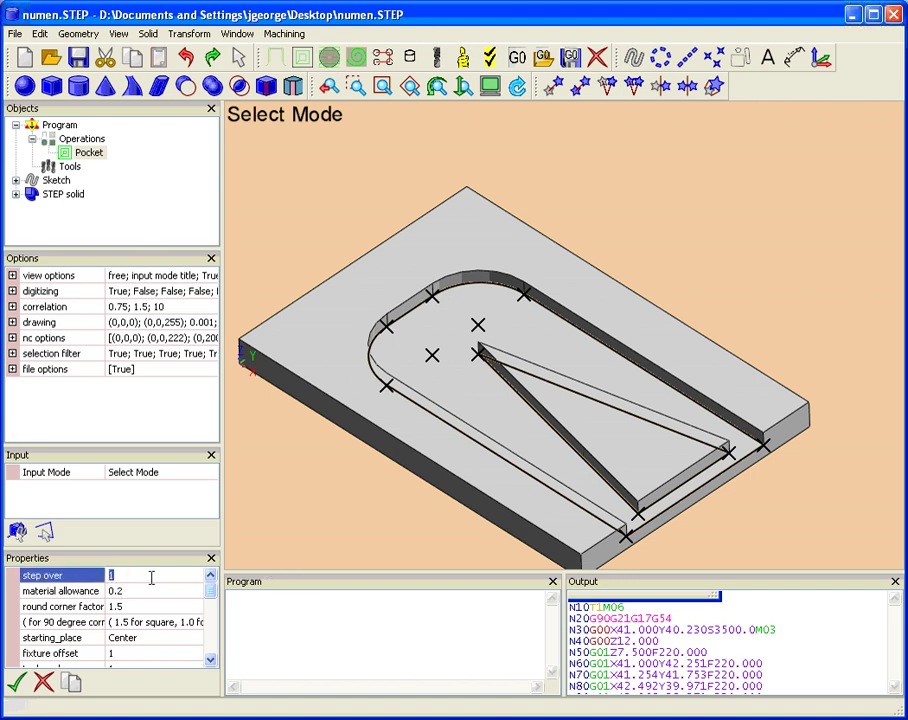
type("4")
left_click(154, 588)
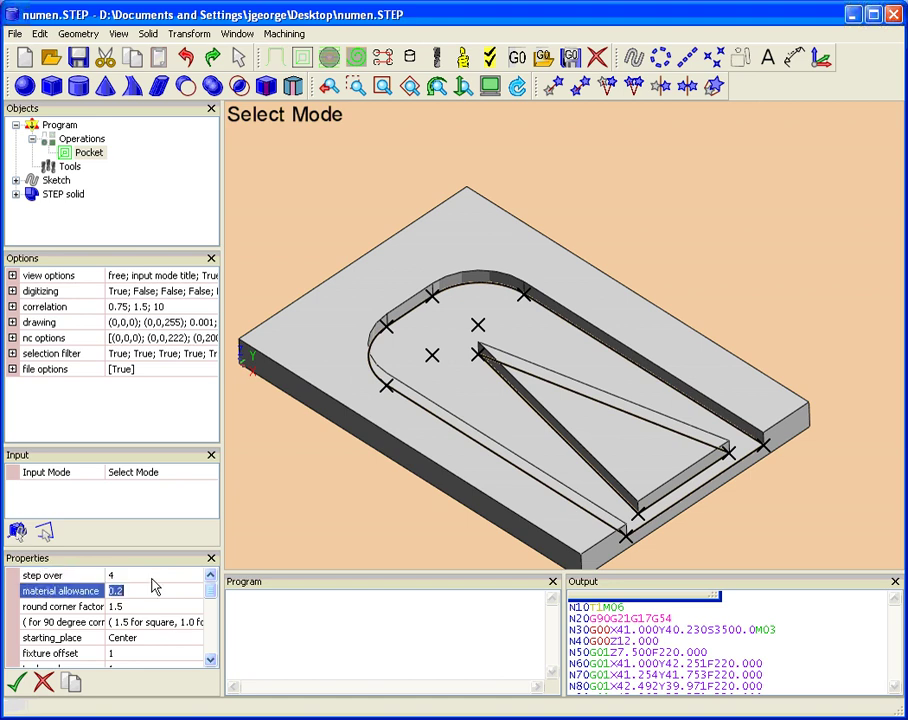
type("0")
key("Down")
key("Down")
key("Down")
key("Down")
key("Down")
key("Down")
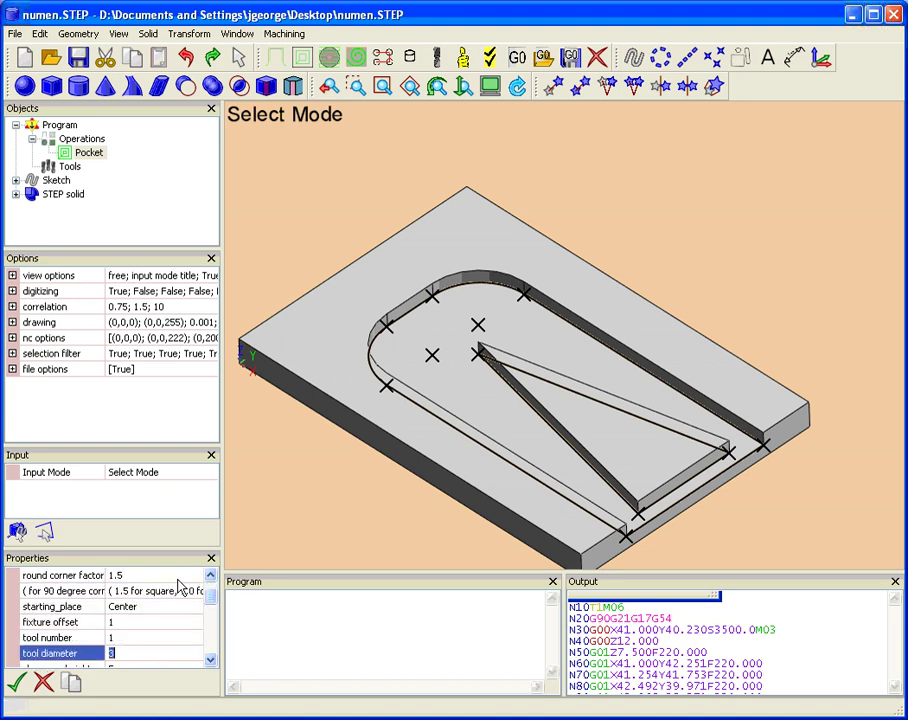
key("Down")
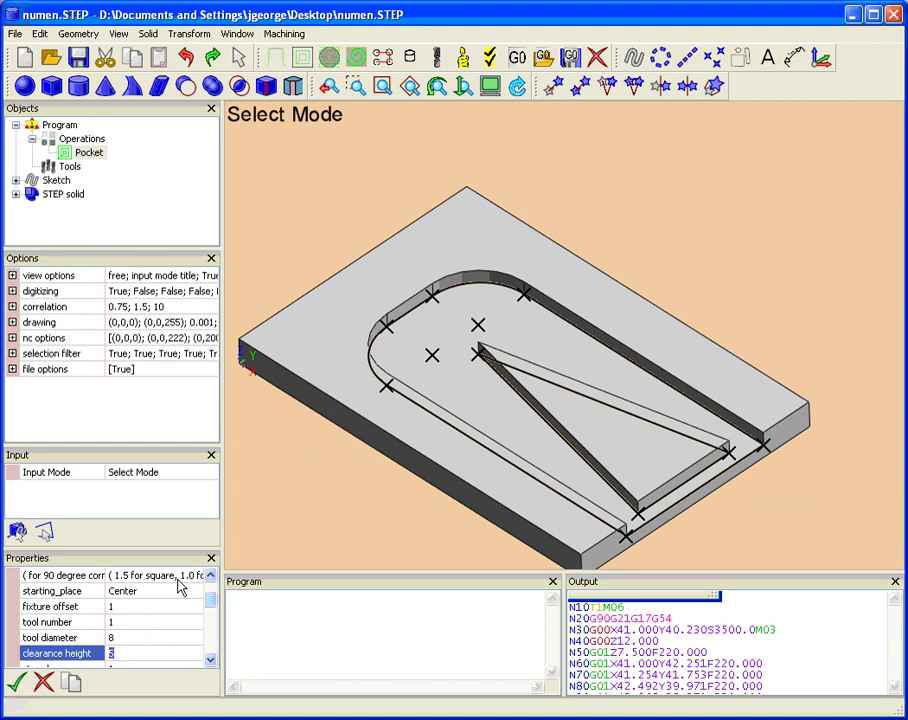
Set clearance height 12, step down 2.5, start depth 10 and final depth 5
type("12")
key("Tab")
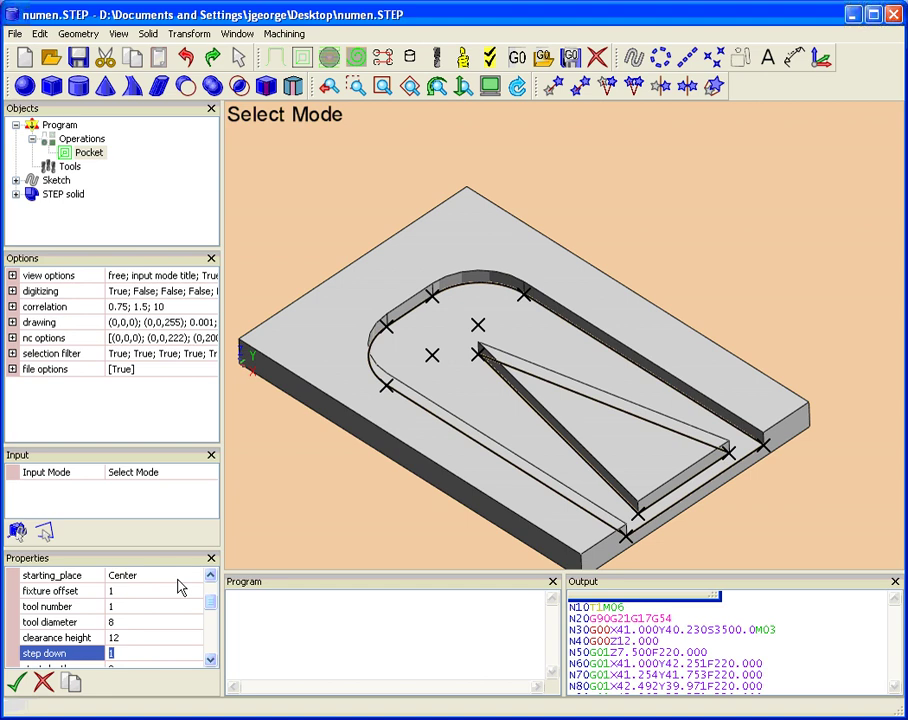
type("2.5")
key("Tab")
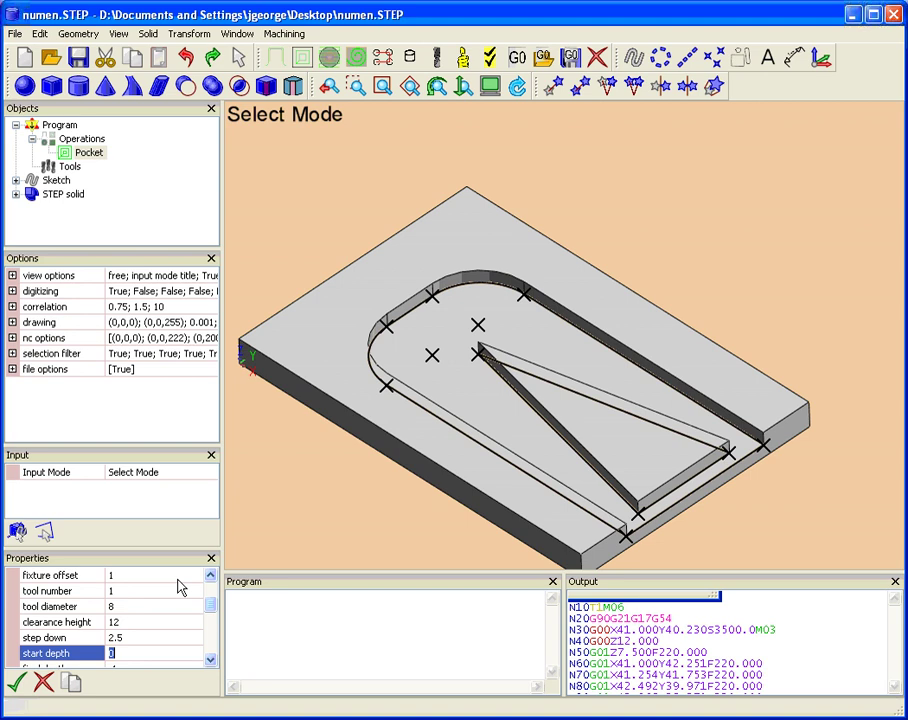
key("Down")
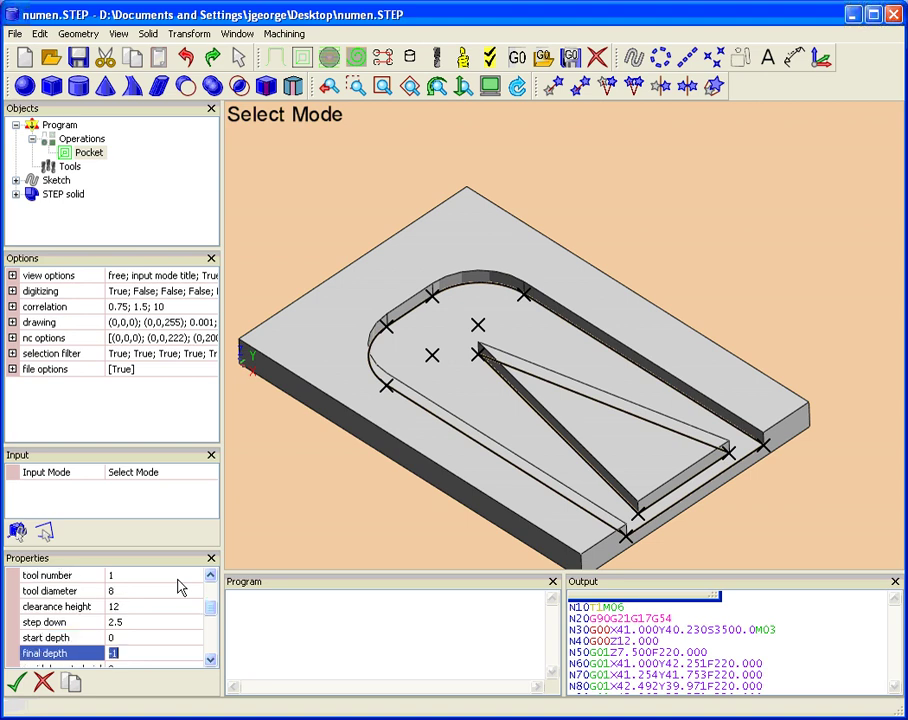
key("Up")
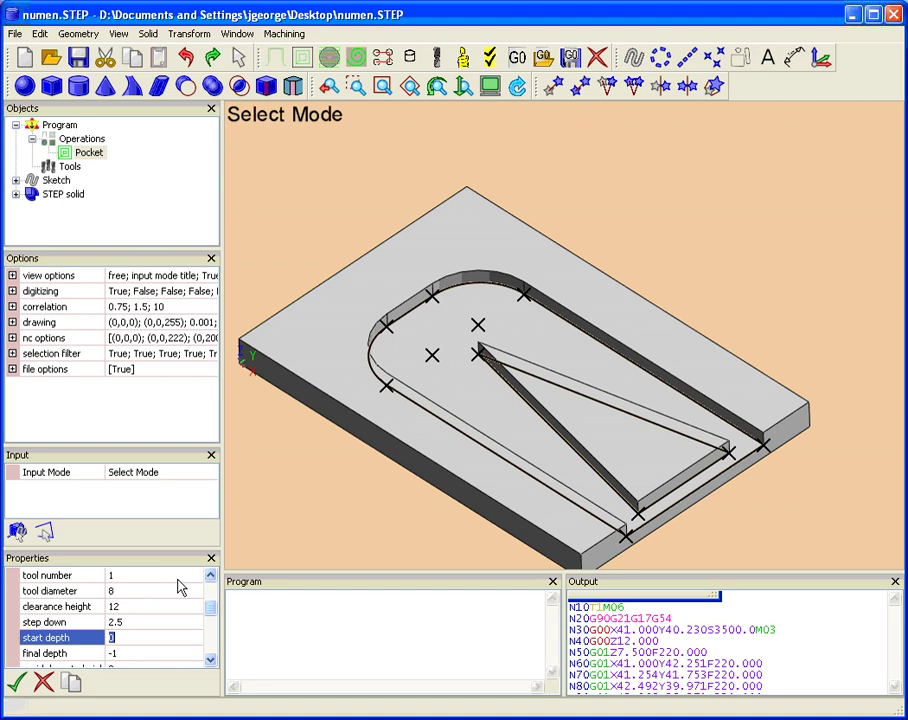
type("10")
key("Down")
type("5")
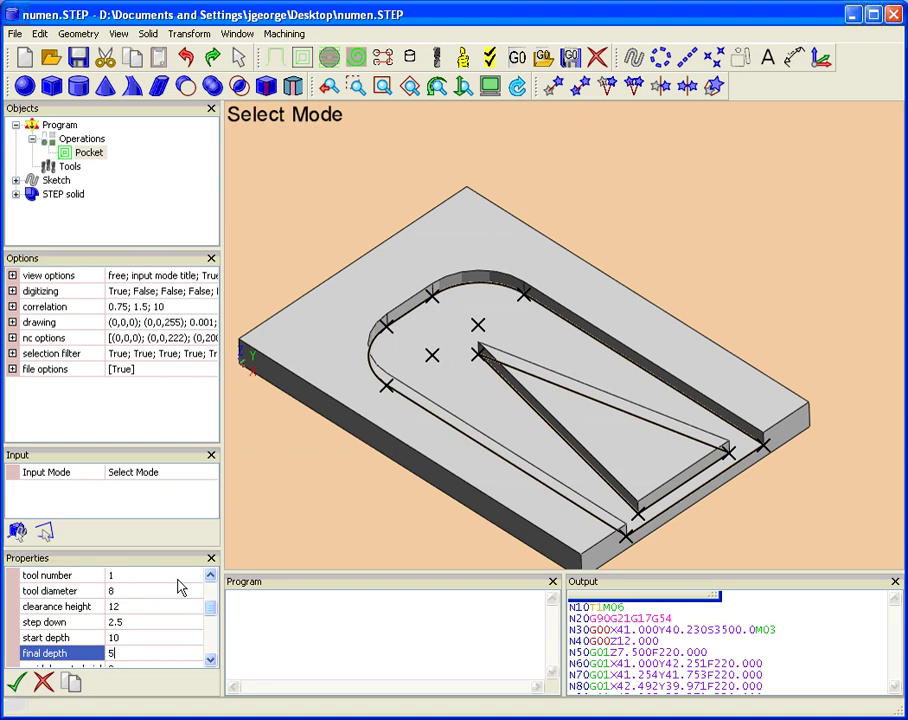
key("Down")
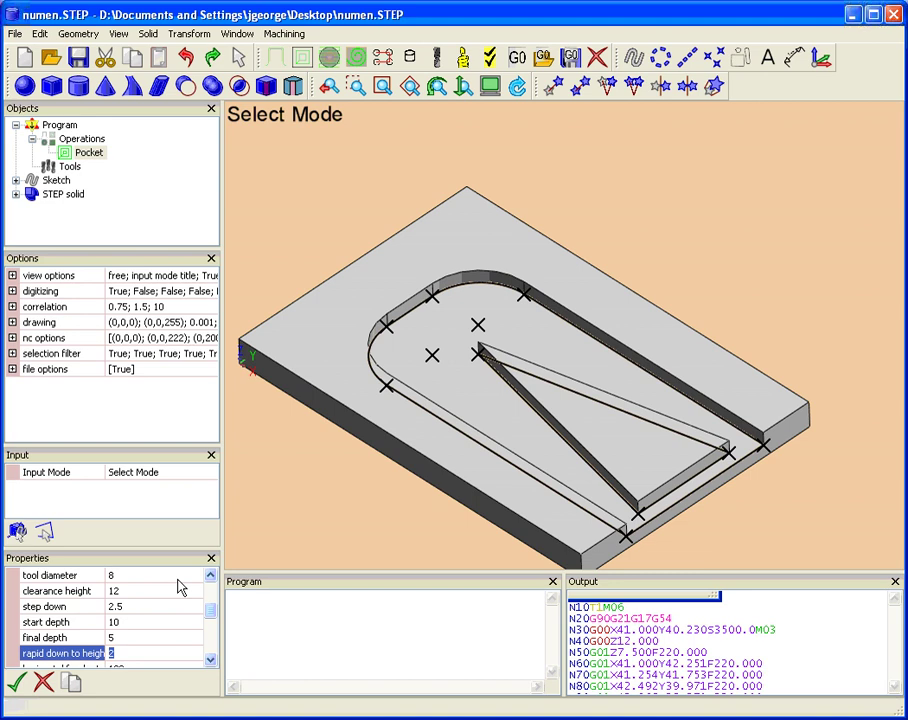
Set rapid-down height 14, horizontal and vertical feeds 220, and spindle speed 3500
type("14")
key("Tab")
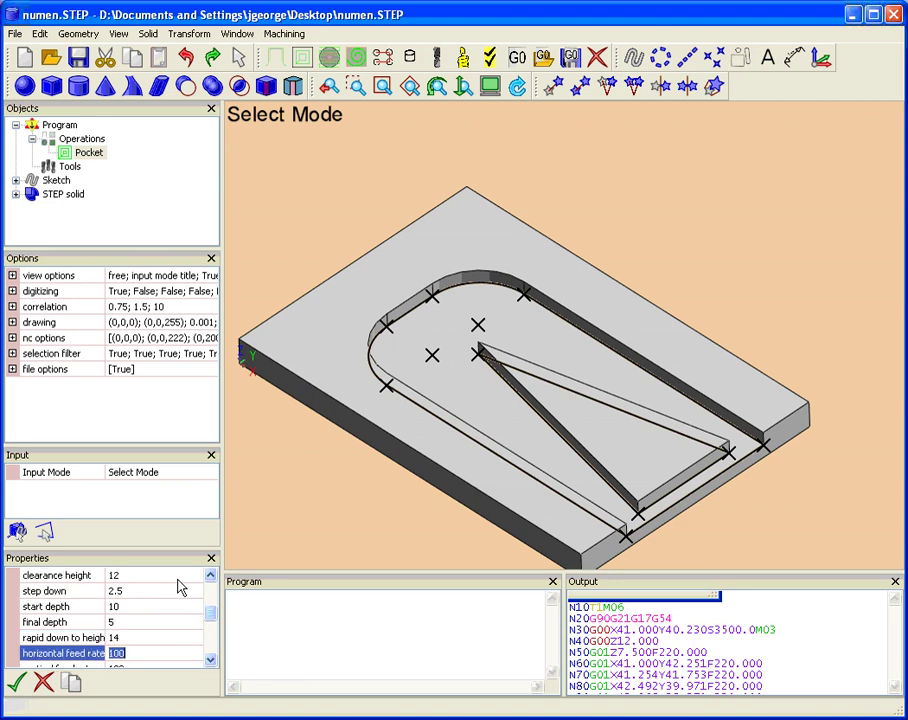
type("220")
key("Tab")
type("200")
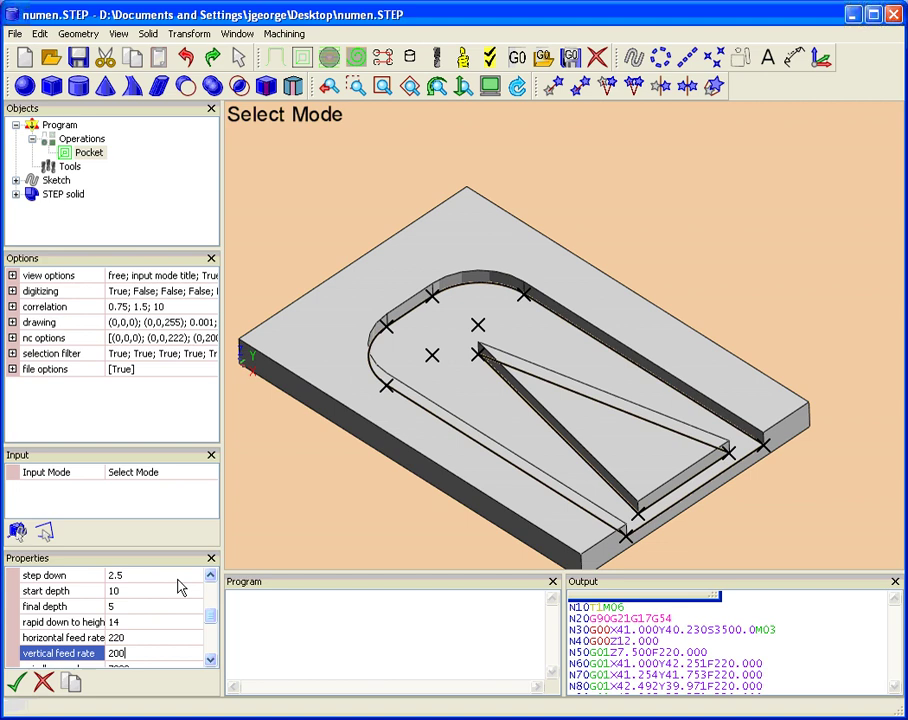
key("Tab")
key("shift+Tab")
type("220")
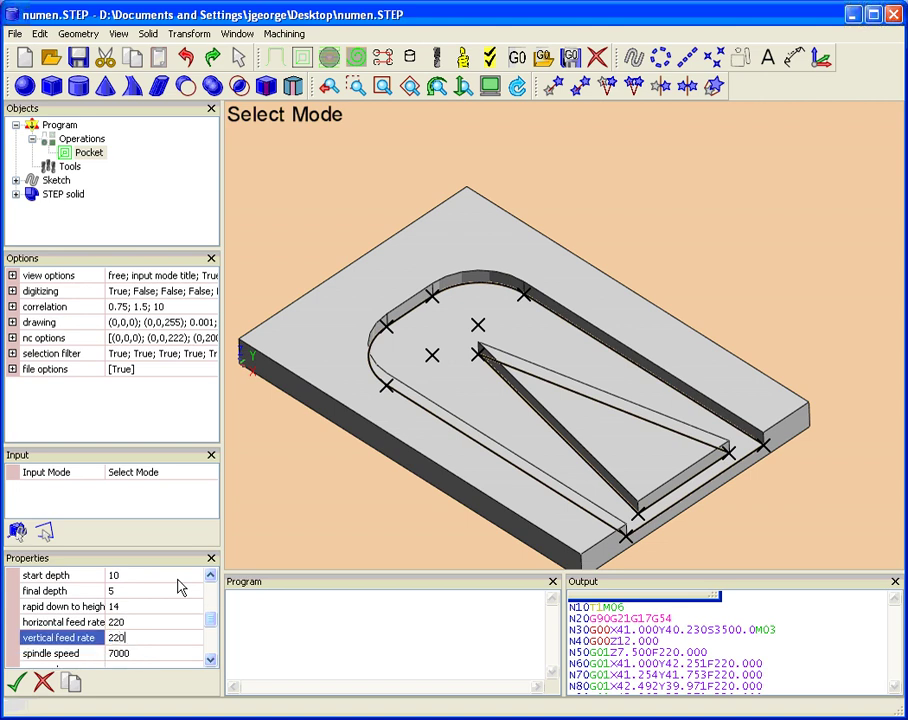
key("Tab")
type("3500")
key("Tab")
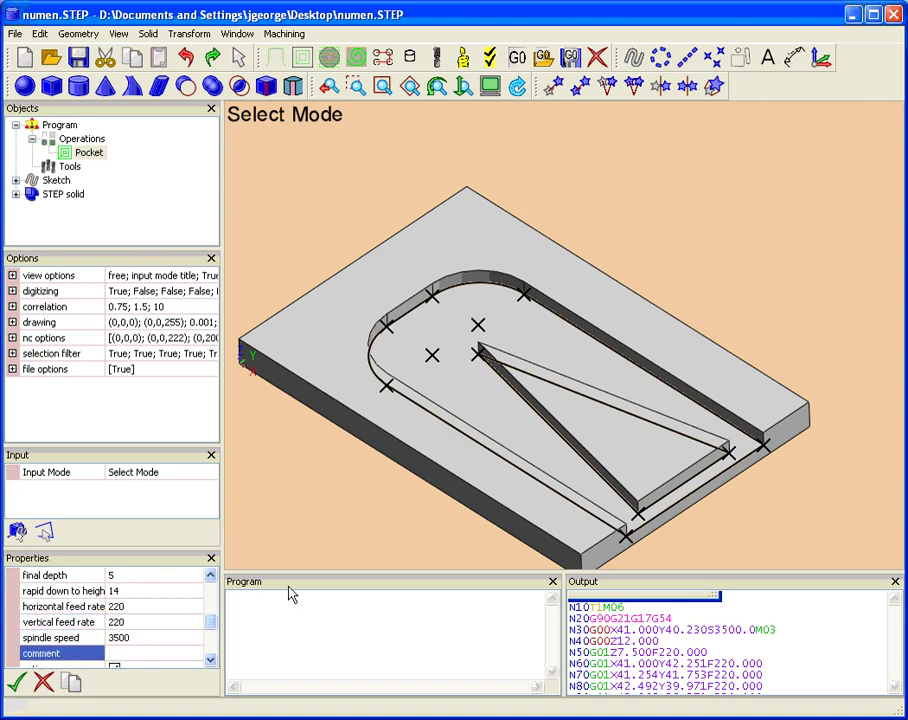
Accept the Pocket settings and post-process to generate the NC code
left_click(16, 682)
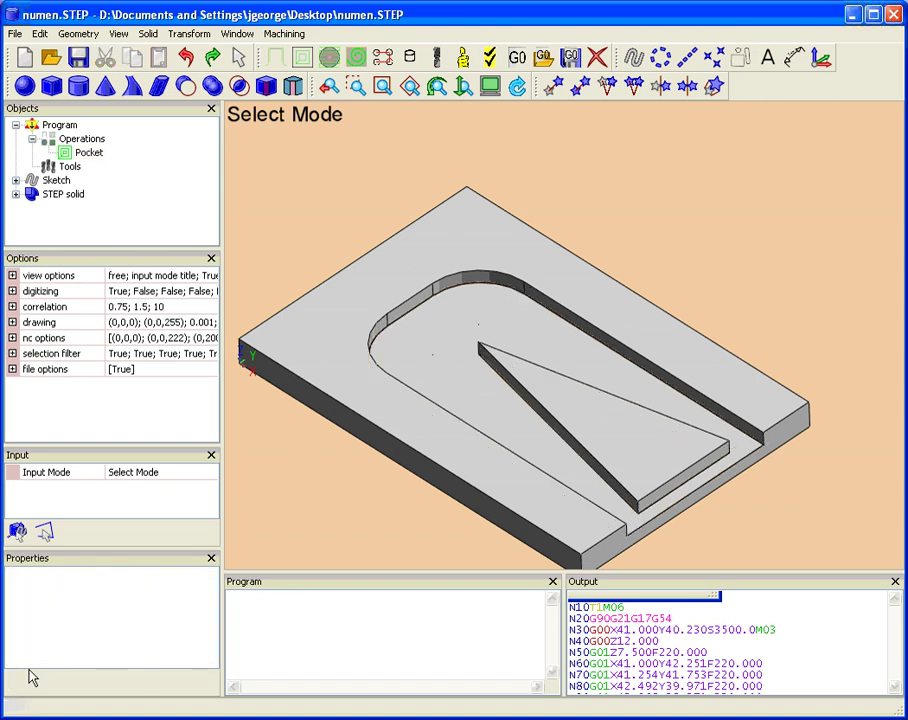
left_click(517, 59)
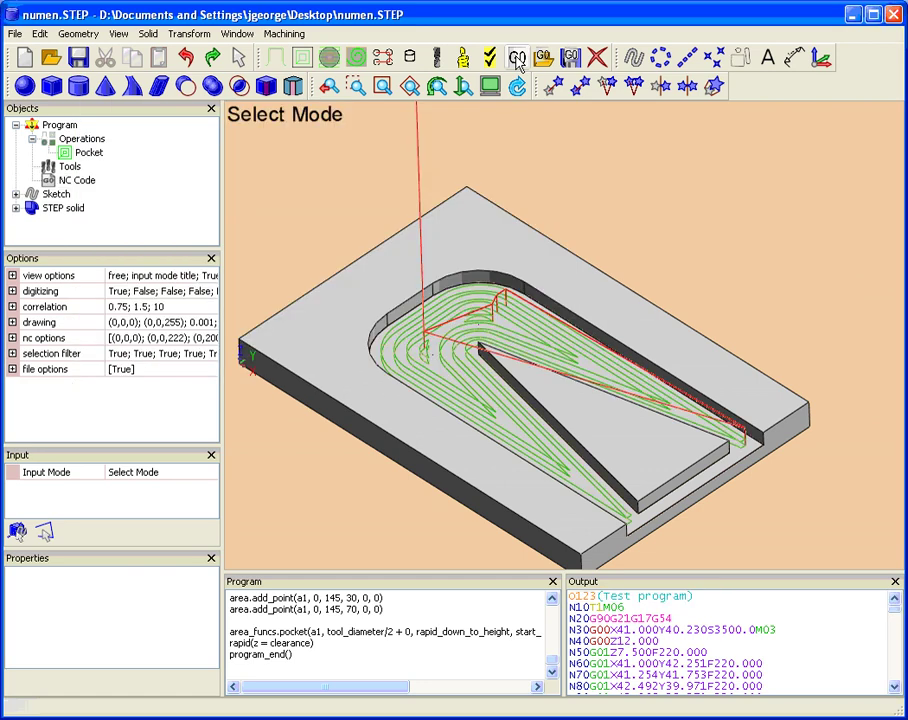
middle_click_drag(670, 261, 648, 399)
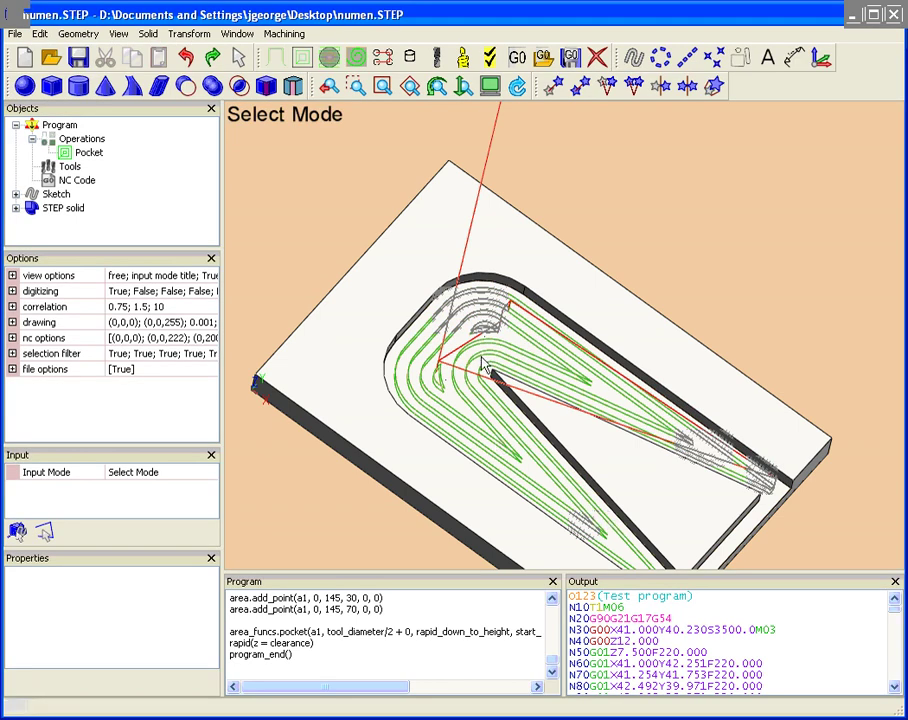
middle_click_drag(693, 517, 683, 511)
scroll(683, 500, "down", 2)
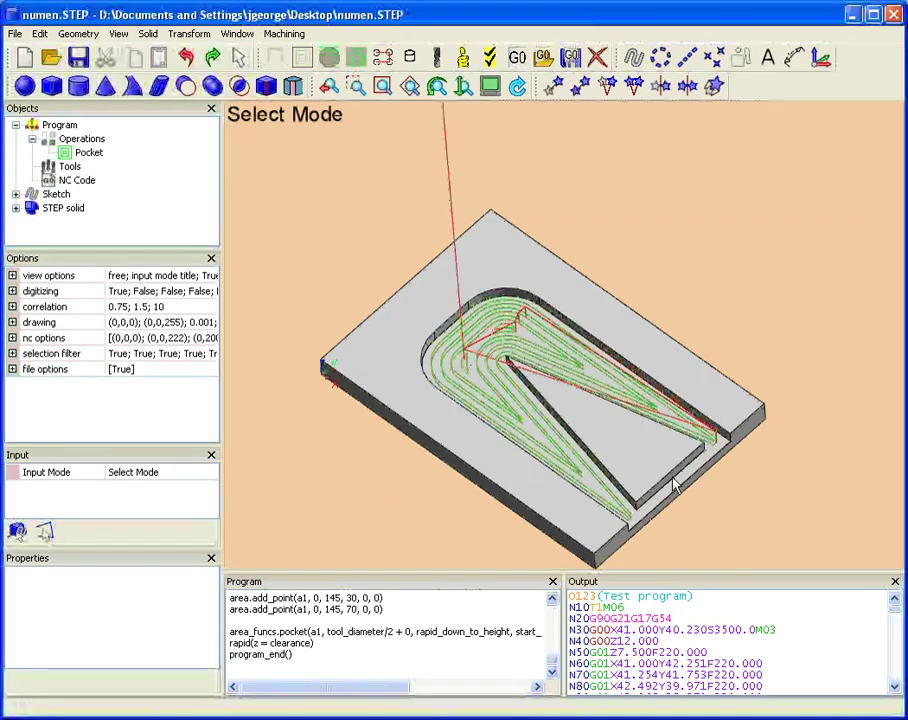
scroll(720, 447, "up", 3)
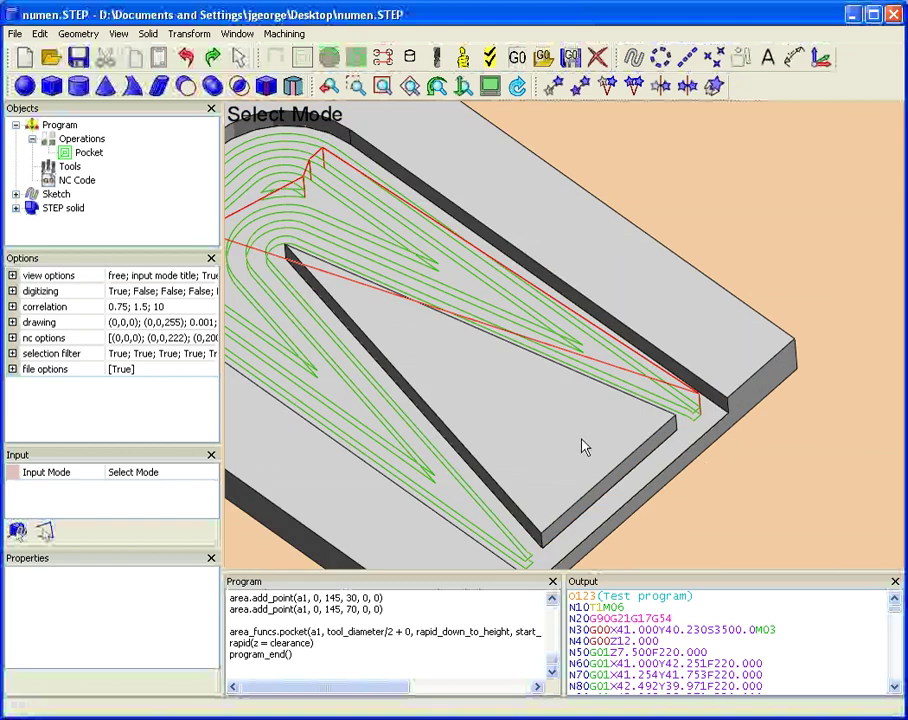
scroll(585, 447, "up", 3)
scroll(653, 457, "up", 1)
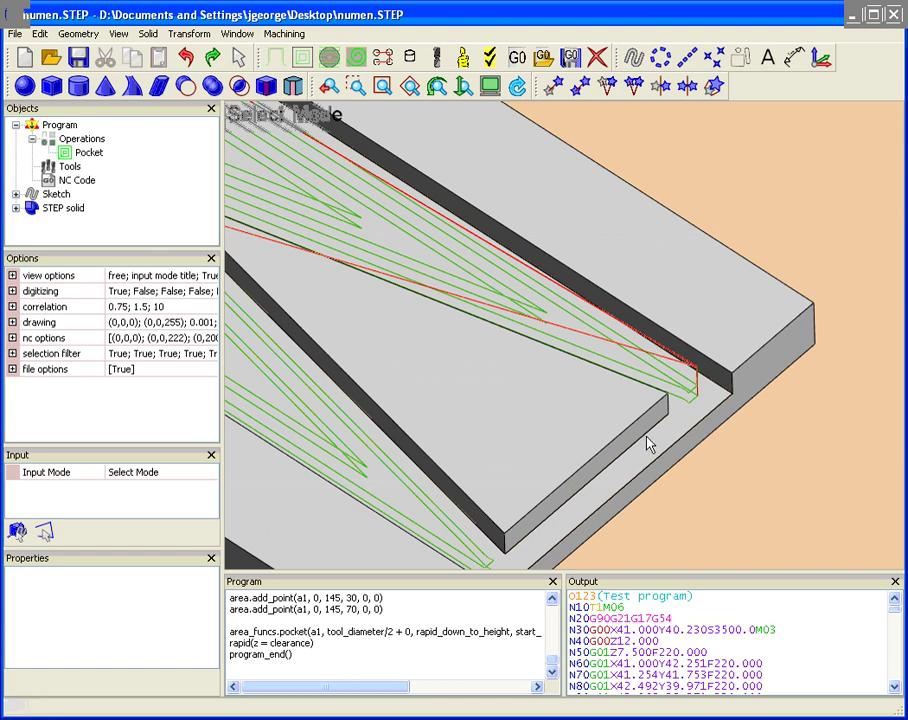
scroll(722, 390, "down", 1)
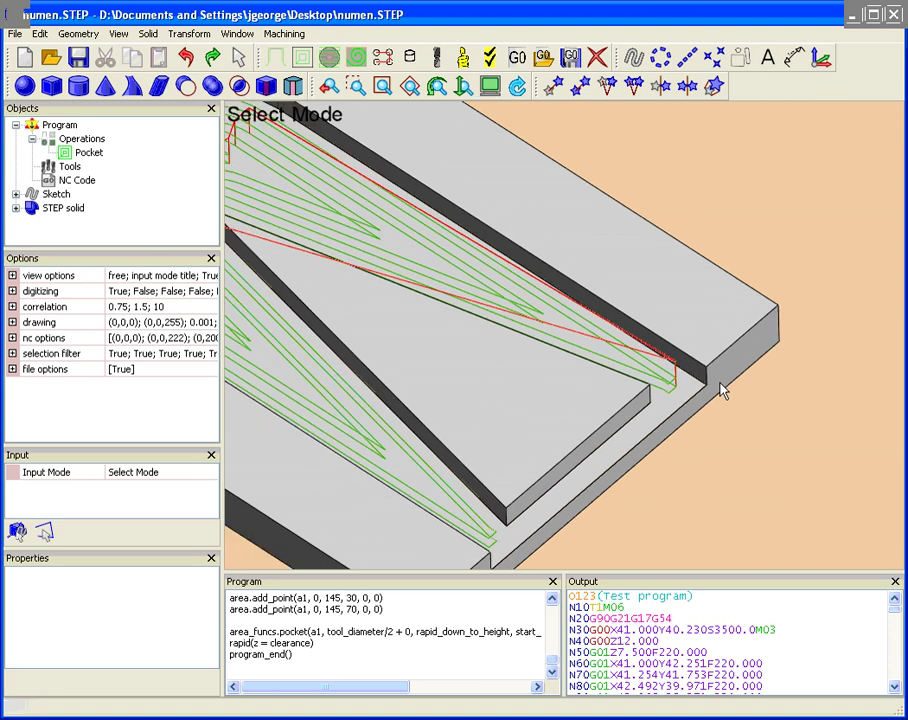
scroll(722, 390, "down", 1)
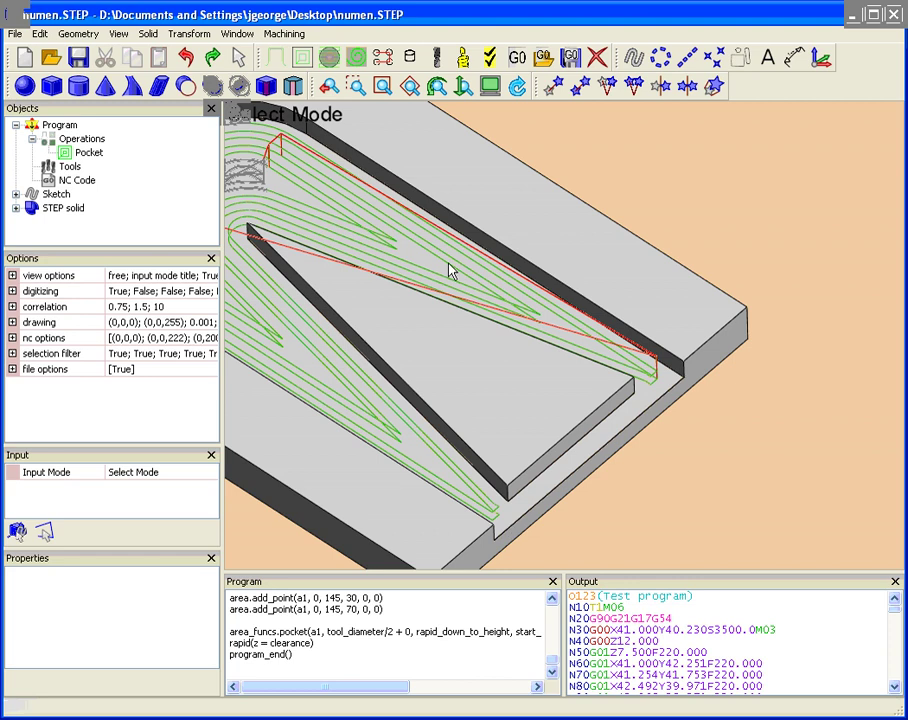
scroll(500, 363, "down", 2)
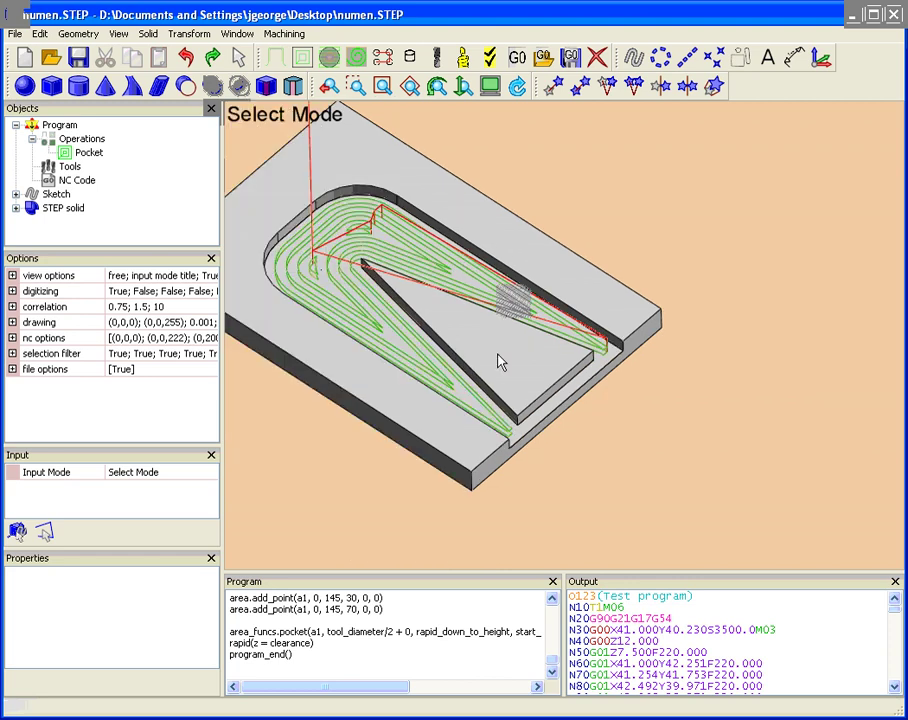
scroll(500, 363, "up", 2)
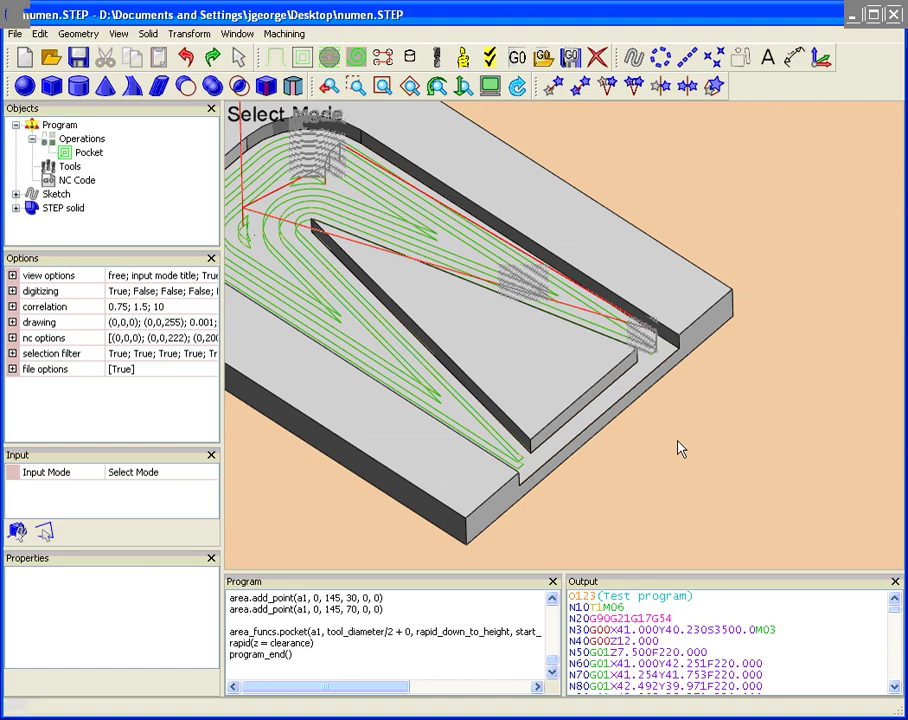
scroll(678, 447, "down", 1)
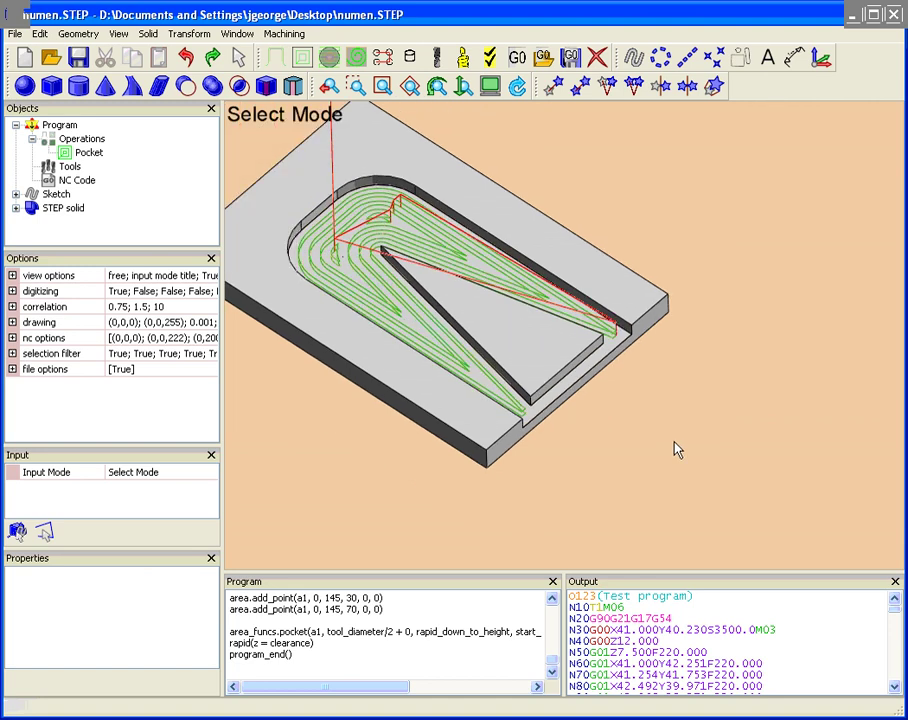
middle_click_drag(675, 448, 390, 145)
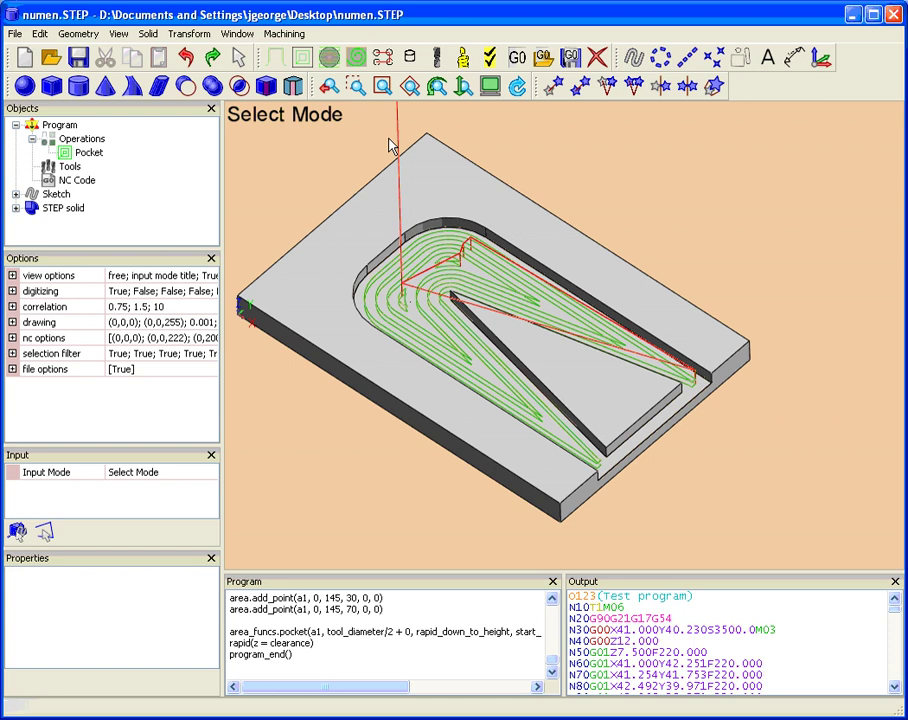
scroll(668, 425, "up", 1)
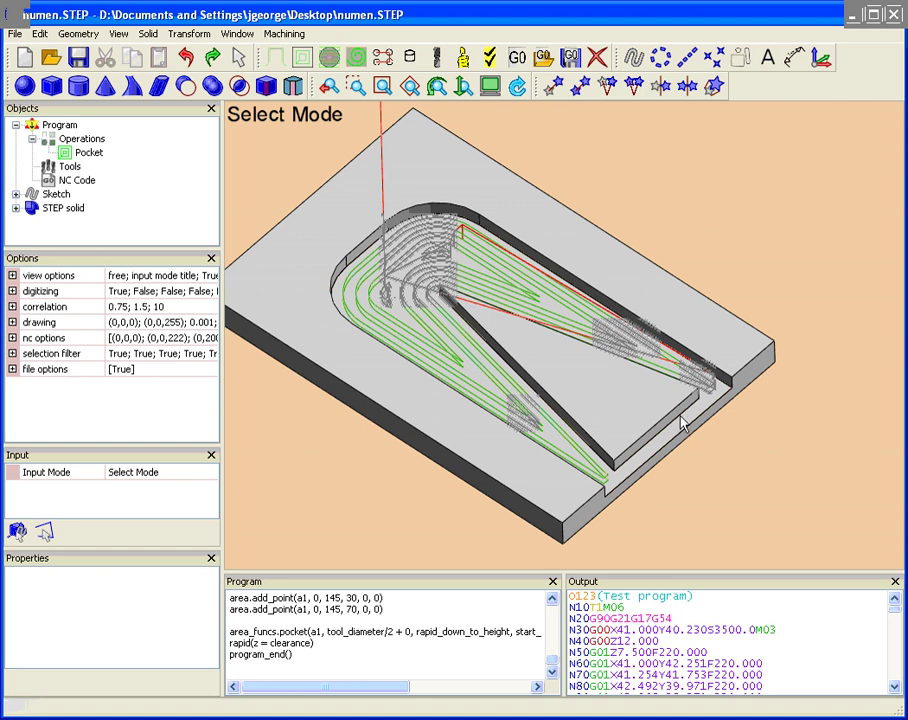
Open numenExtended.STEP without saving the current file, and tilt it to an isometric view
left_click(50, 60)
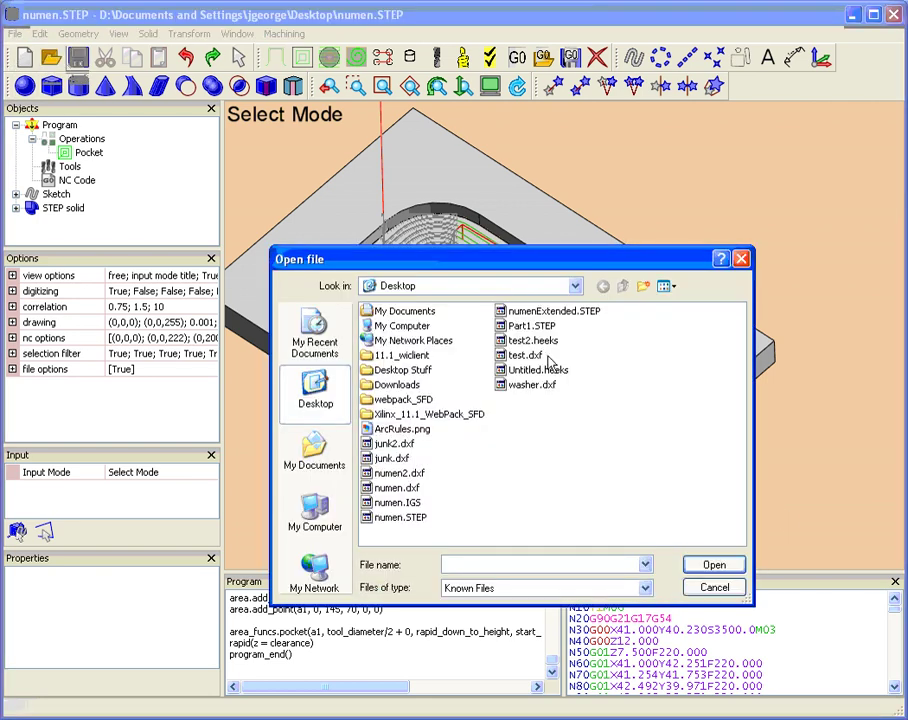
left_click(552, 311)
left_click(705, 565)
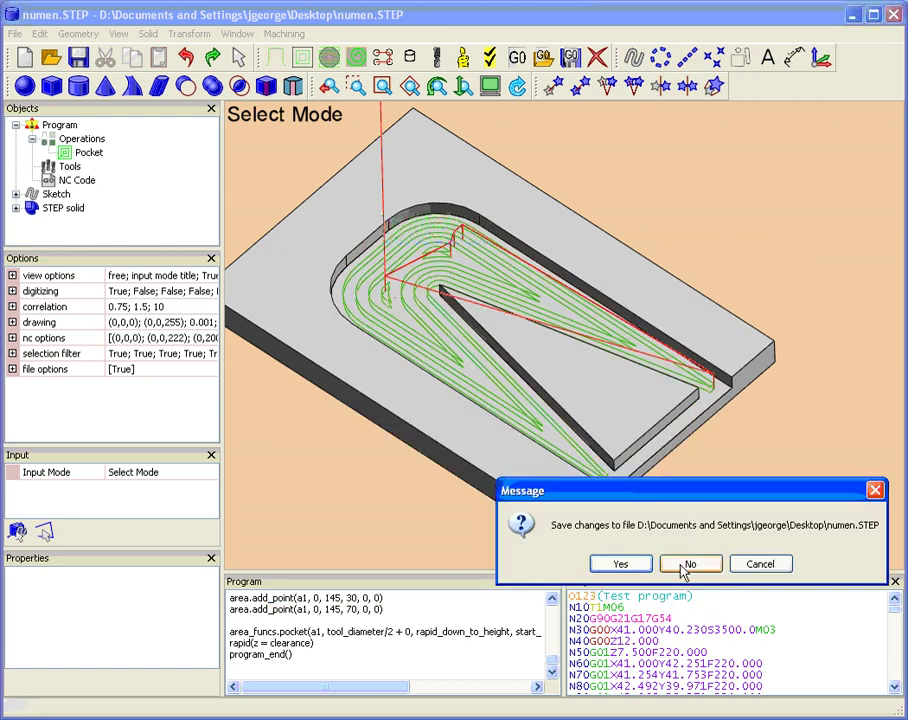
left_click(687, 566)
scroll(468, 428, "down", 3)
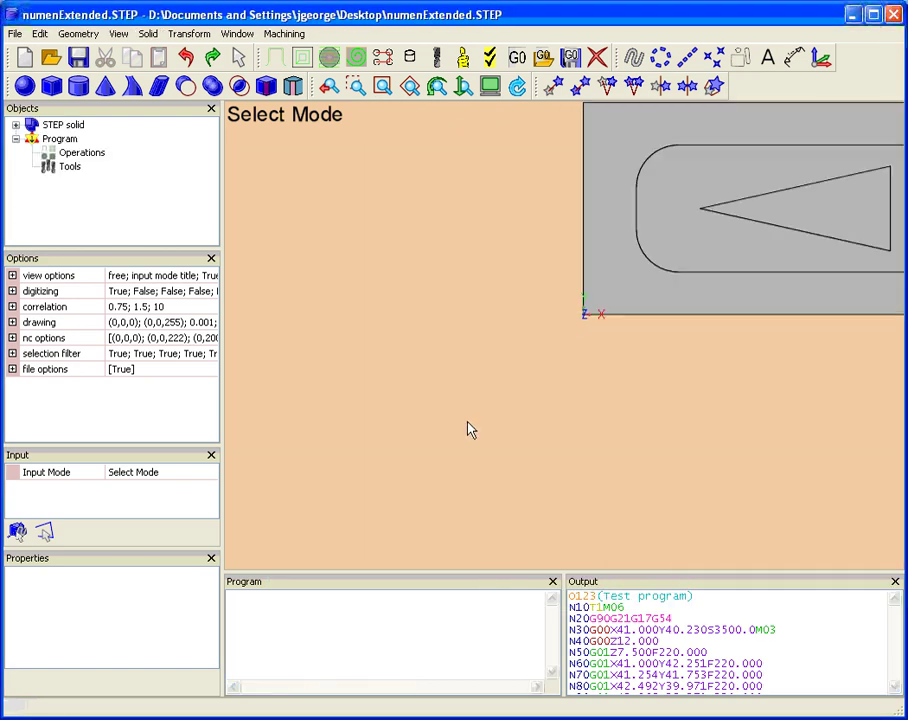
scroll(680, 280, "up", 5)
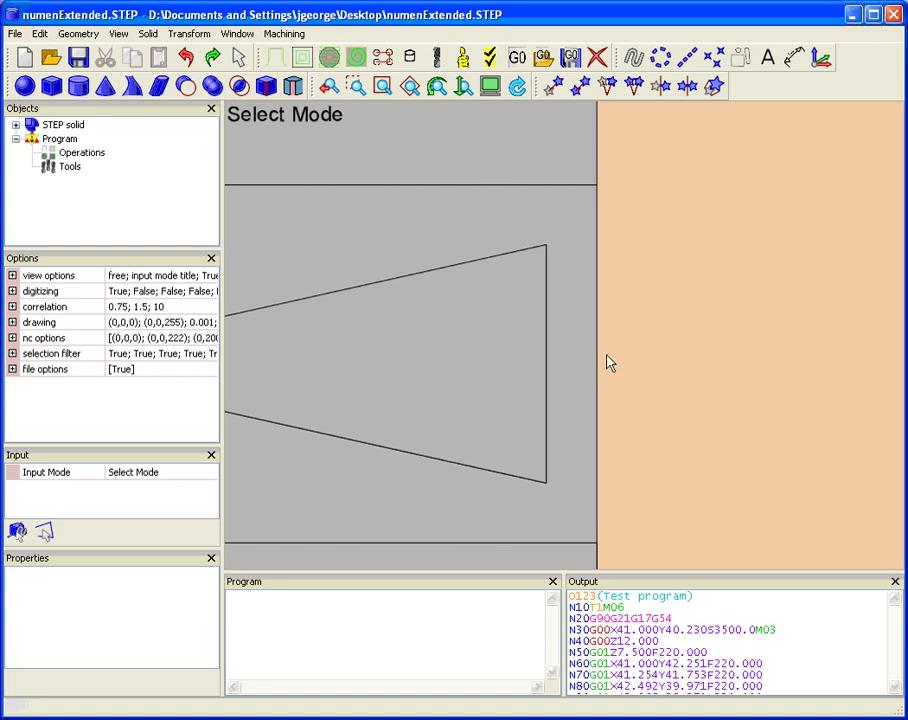
scroll(615, 362, "down", 3)
middle_click_drag(561, 466, 478, 432)
scroll(543, 263, "up", 8)
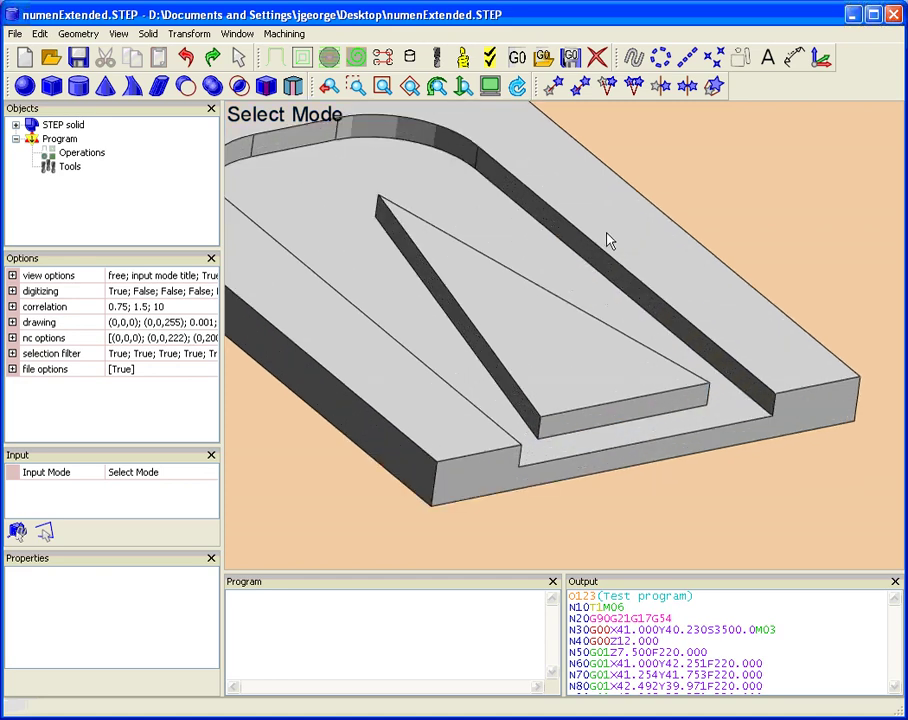
scroll(598, 256, "down", 5)
Make a sketch from the part's face and select the new Sketch
right_click(552, 224)
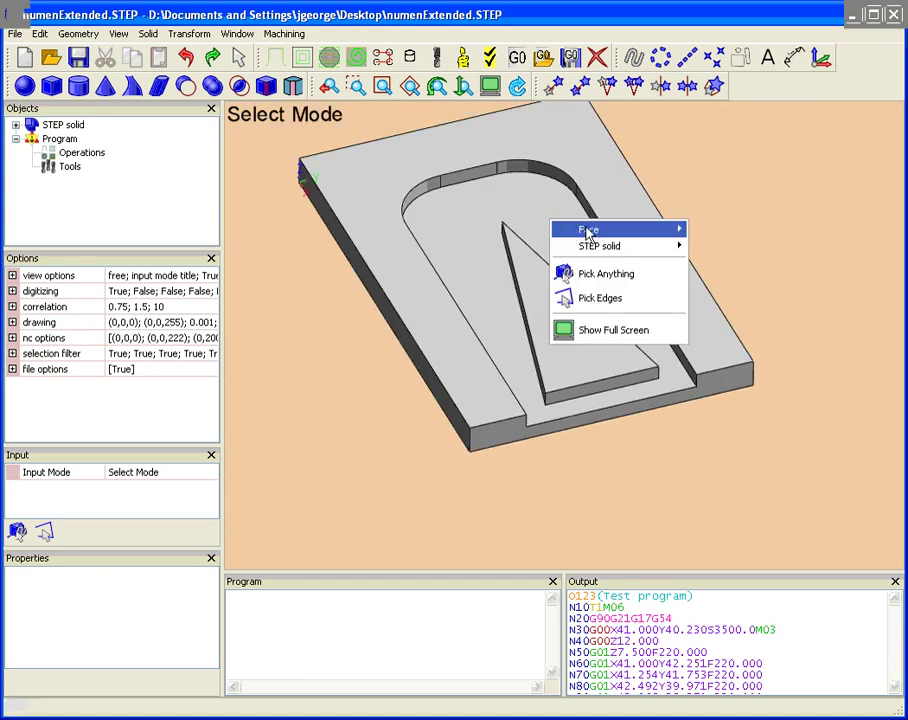
mouse_move(620, 230)
left_click(731, 240)
left_click(50, 180)
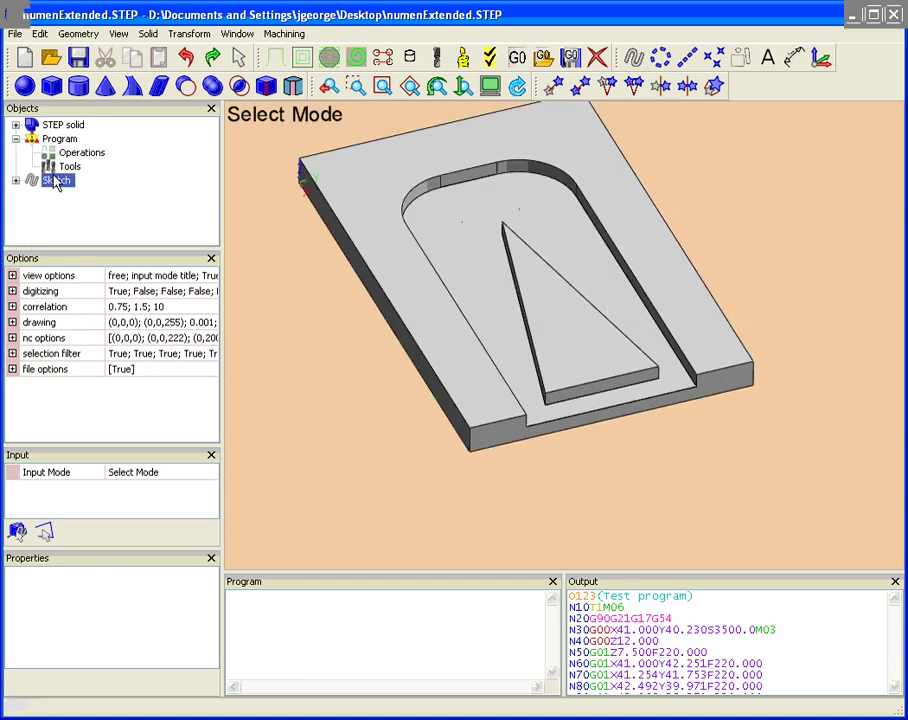
Add a Pocket with start depth 10 and final depth 5, accept it, and post-process
left_click(297, 59)
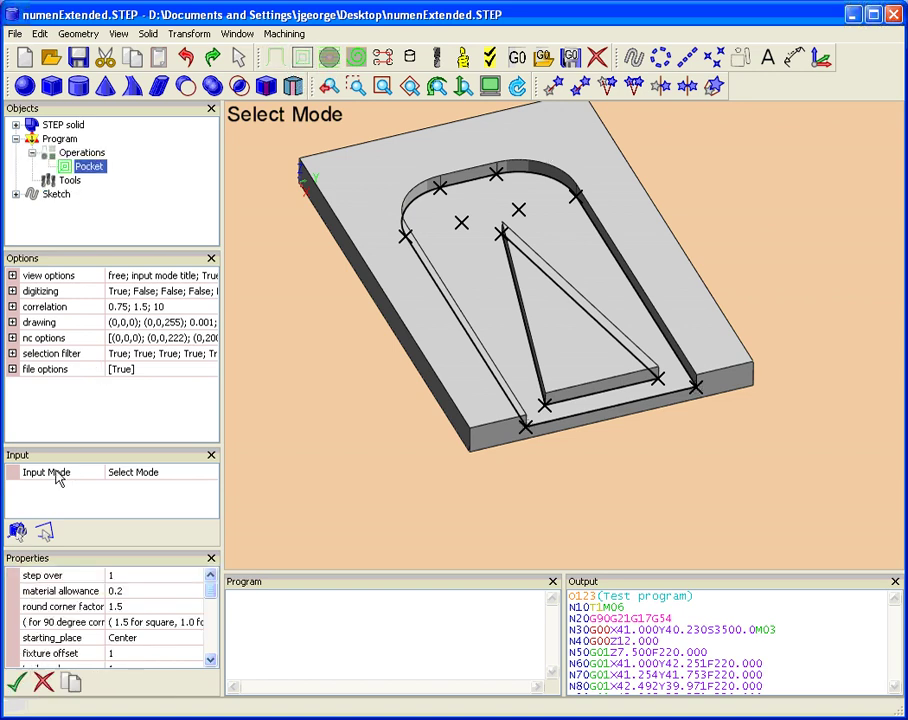
mouse_move(209, 600)
left_mouse_down()
mouse_move(209, 622)
mouse_move(209, 613)
left_mouse_up()
left_click(132, 593)
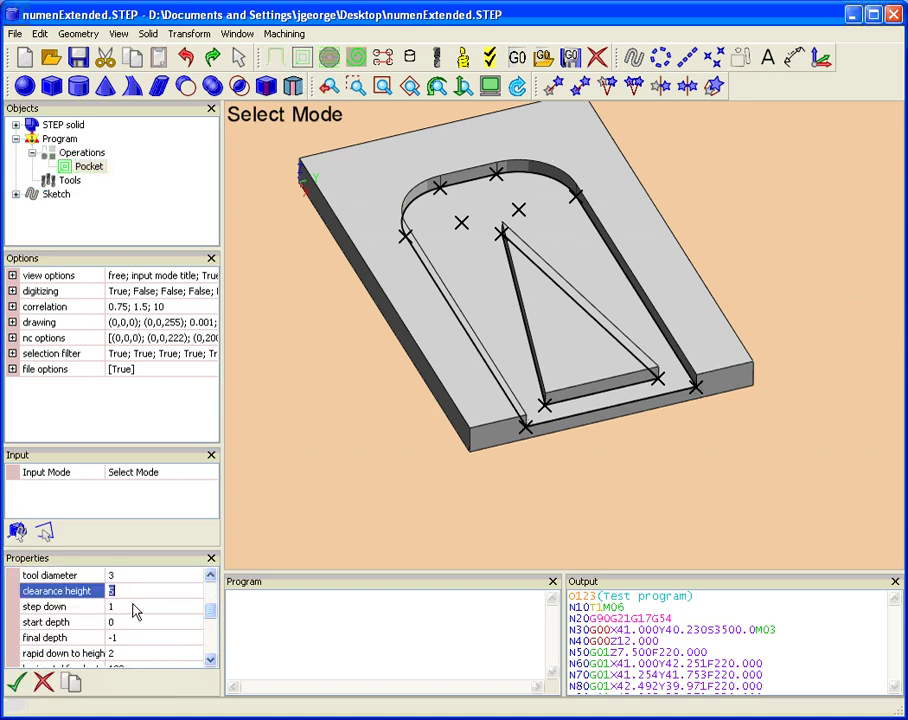
left_click(135, 607)
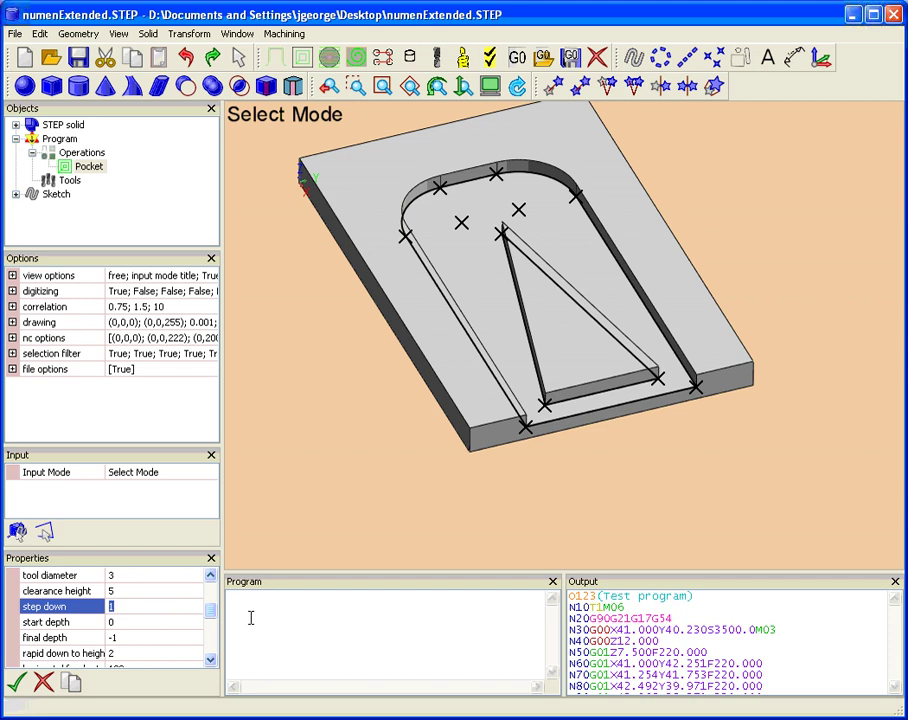
key("Tab")
type("10")
key("Tab")
type("5")
key("Tab")
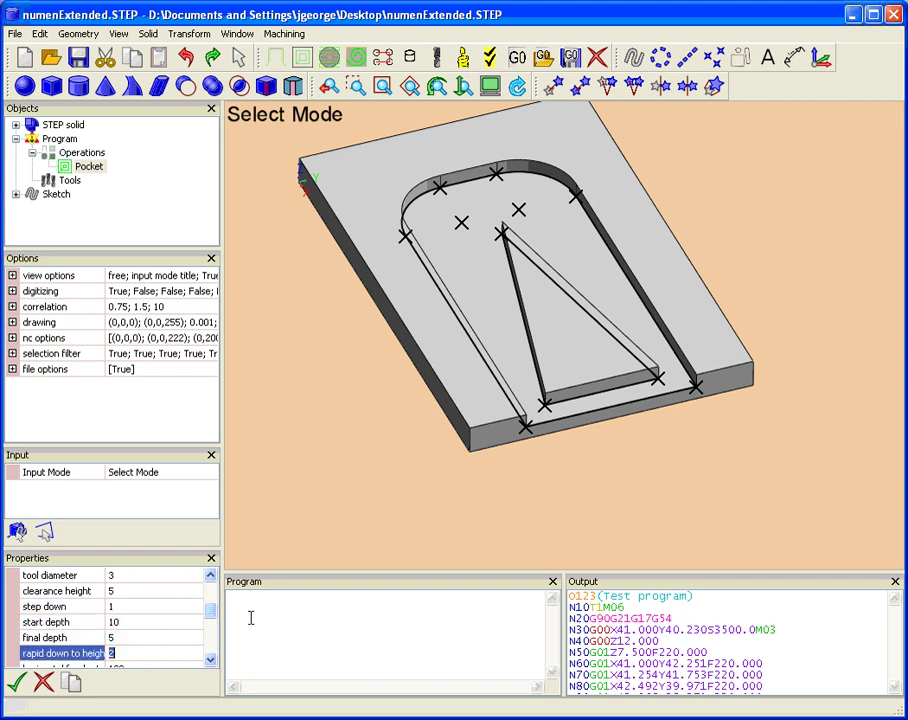
left_click(16, 681)
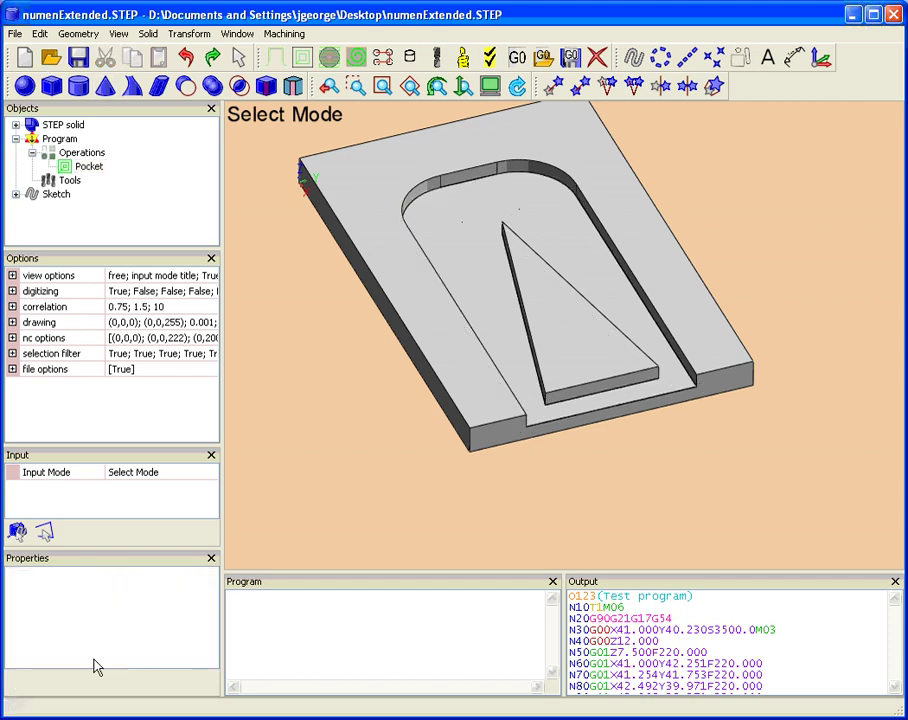
left_click(519, 58)
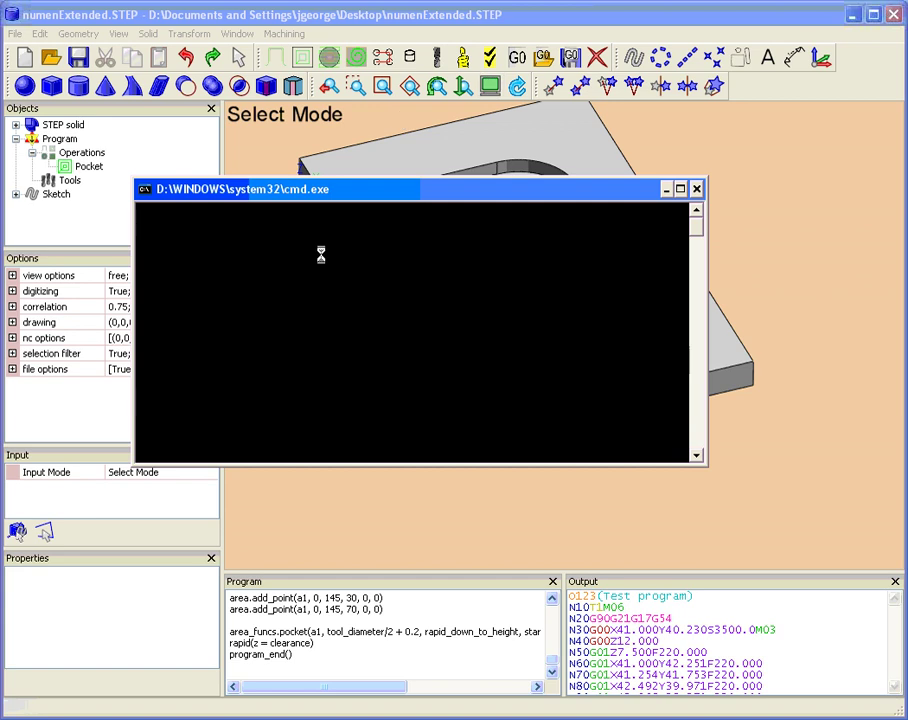
Revise the Pocket to material allowance 0, tool diameter 8, step over 4, and regenerate NC code
left_click(96, 169)
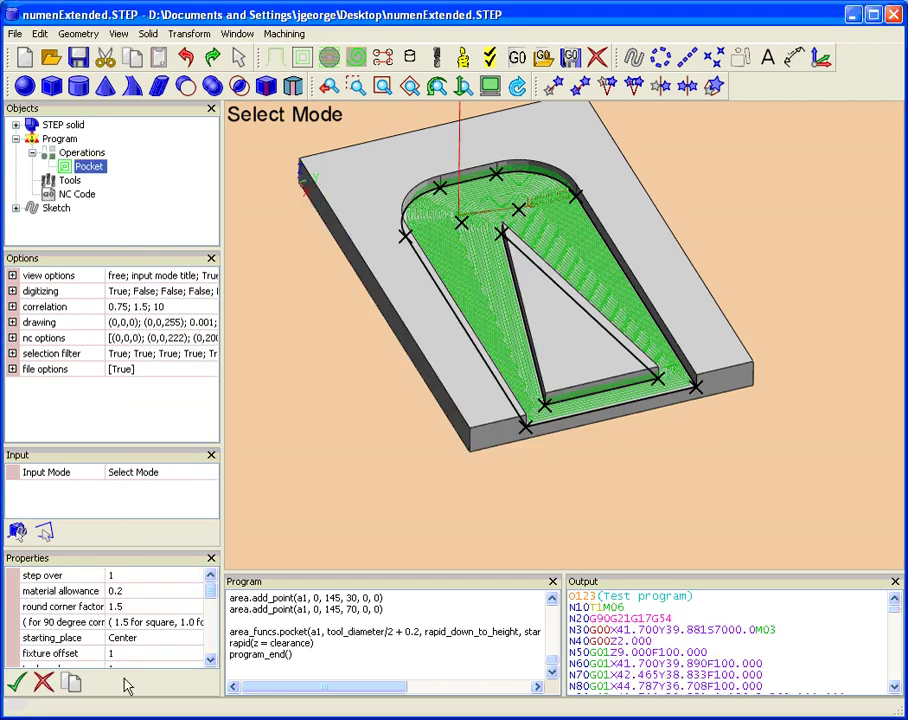
left_click(155, 591)
type("0")
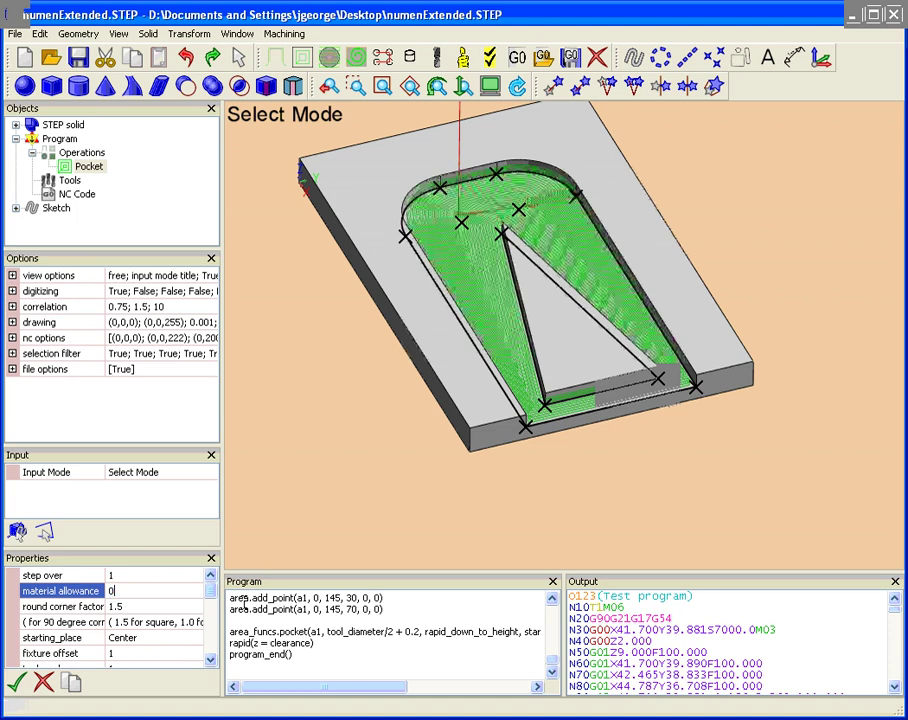
key("Tab")
key("Tab")
key("Tab")
key("Tab")
key("Tab")
key("Tab")
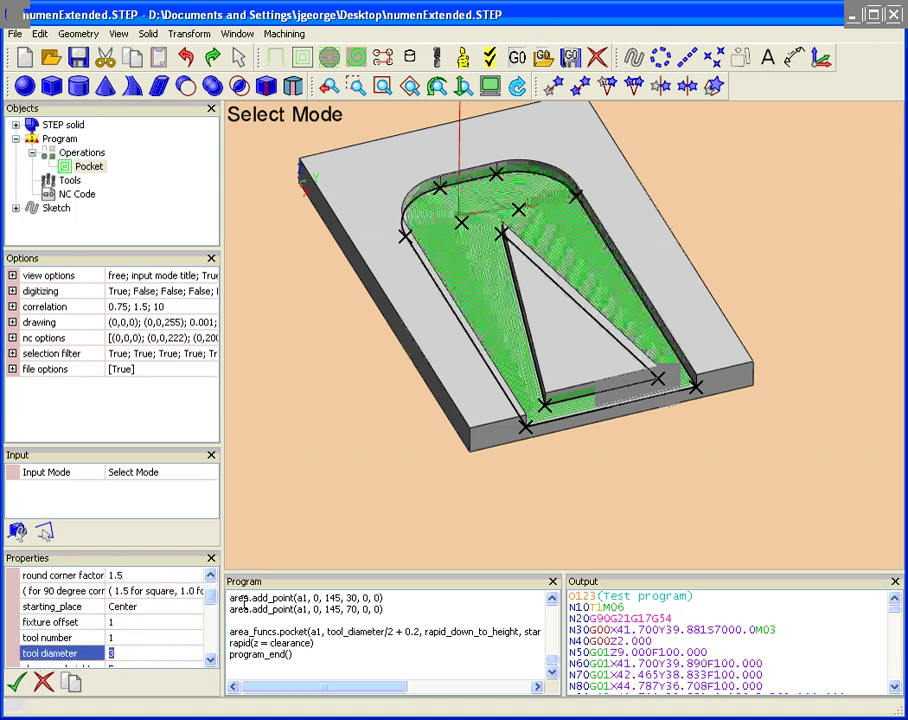
type("8")
key("Return")
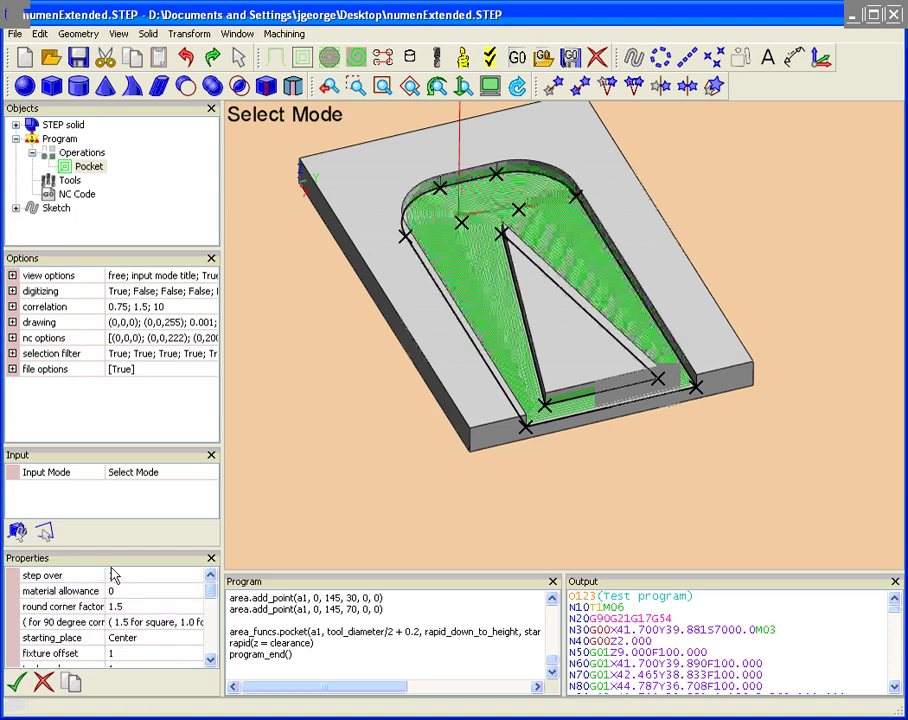
left_click(113, 575)
type("4")
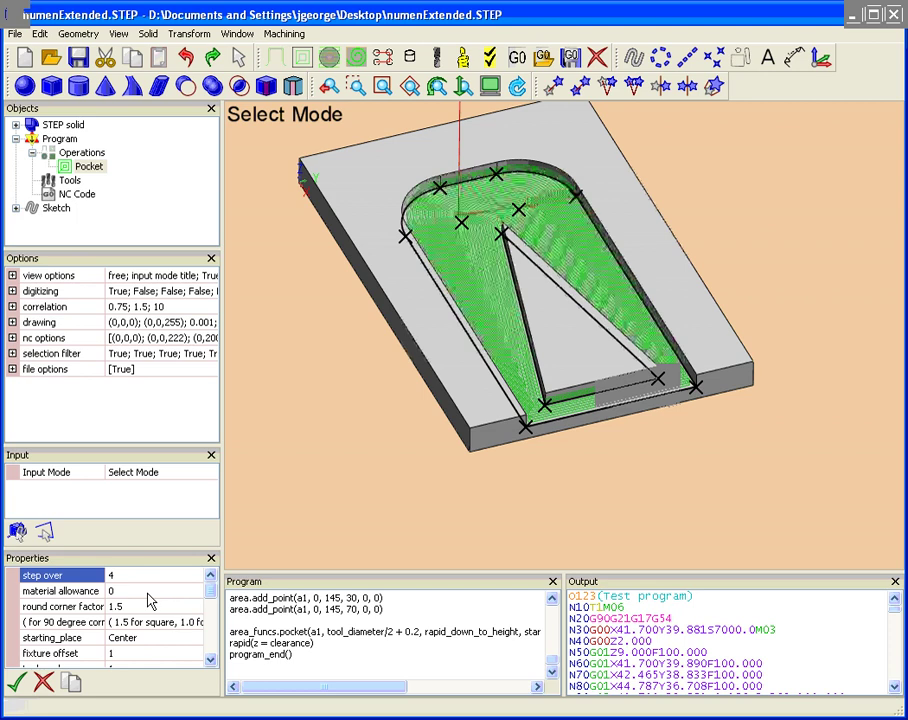
left_click(16, 682)
left_click(517, 57)
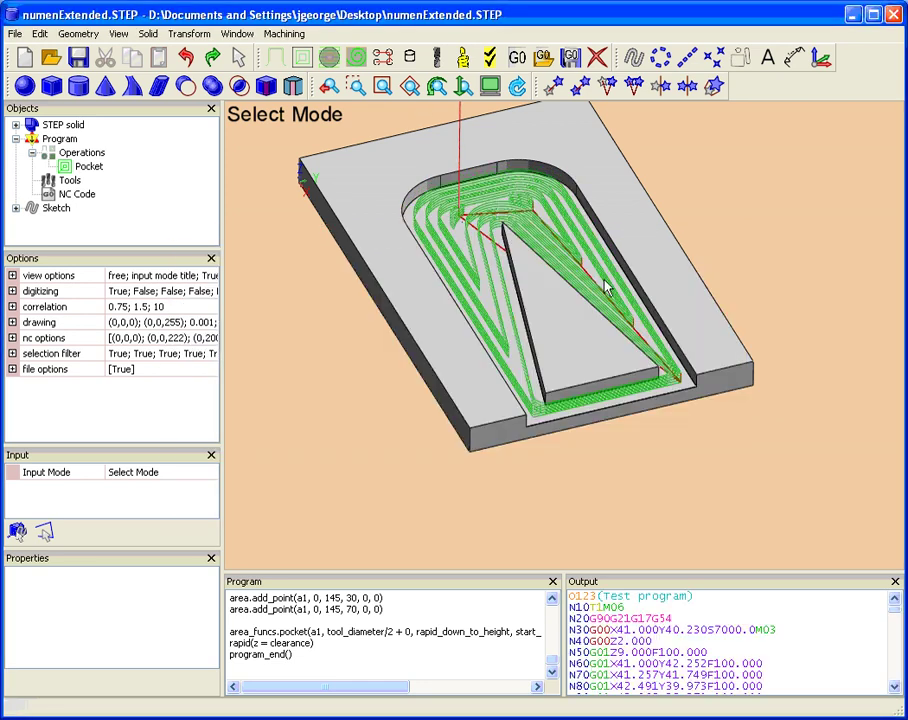
Orbit and zoom around the plate to inspect the widely spaced pocket passes around the island
middle_click_drag(605, 288, 745, 368)
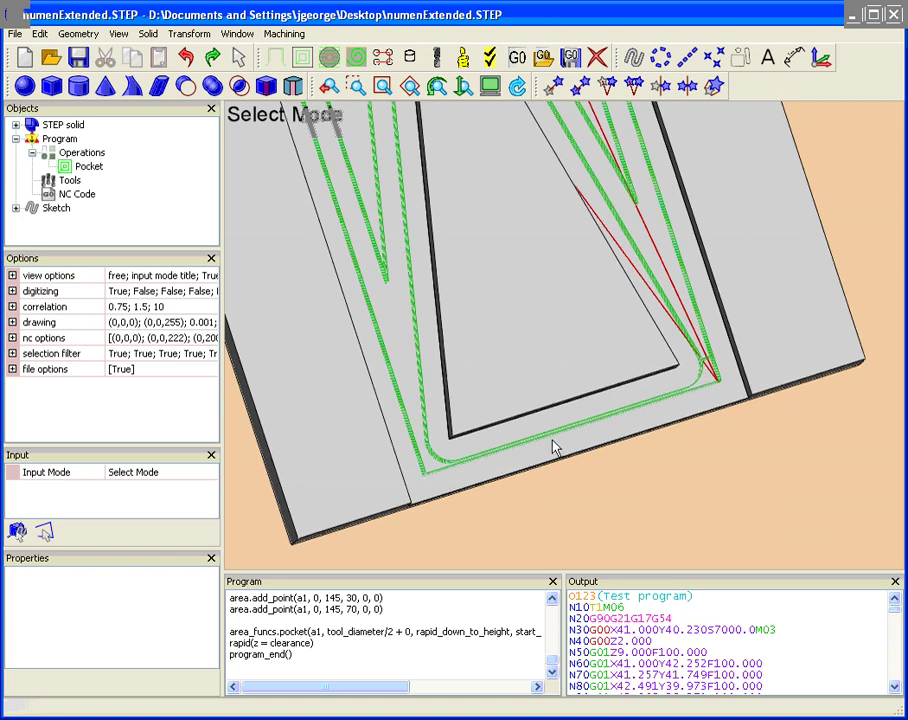
scroll(555, 447, "down", 10)
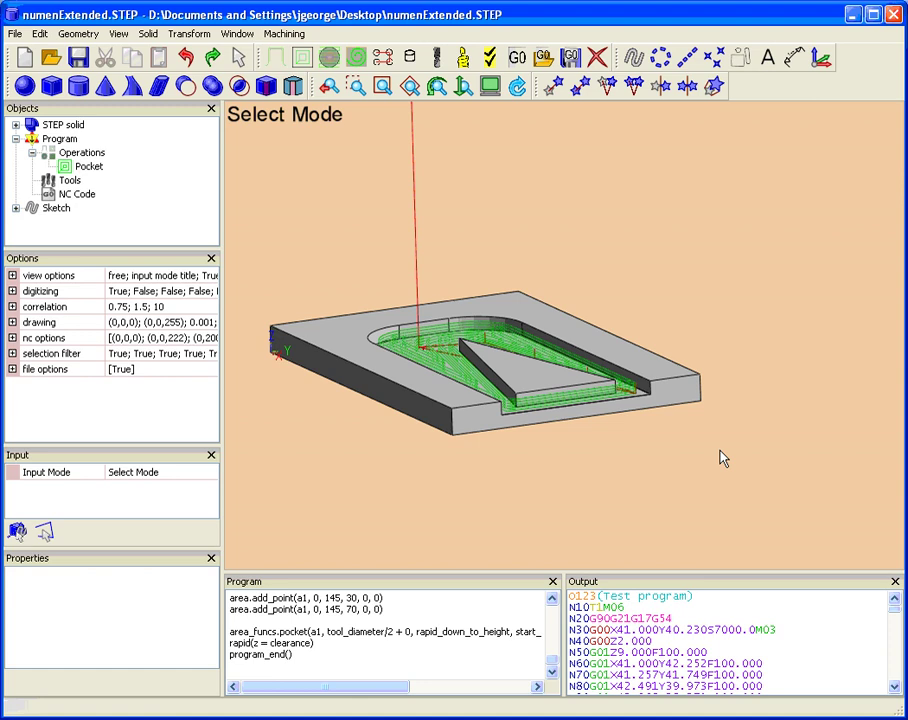
scroll(724, 458, "up", 5)
middle_click_drag(724, 458, 636, 413)
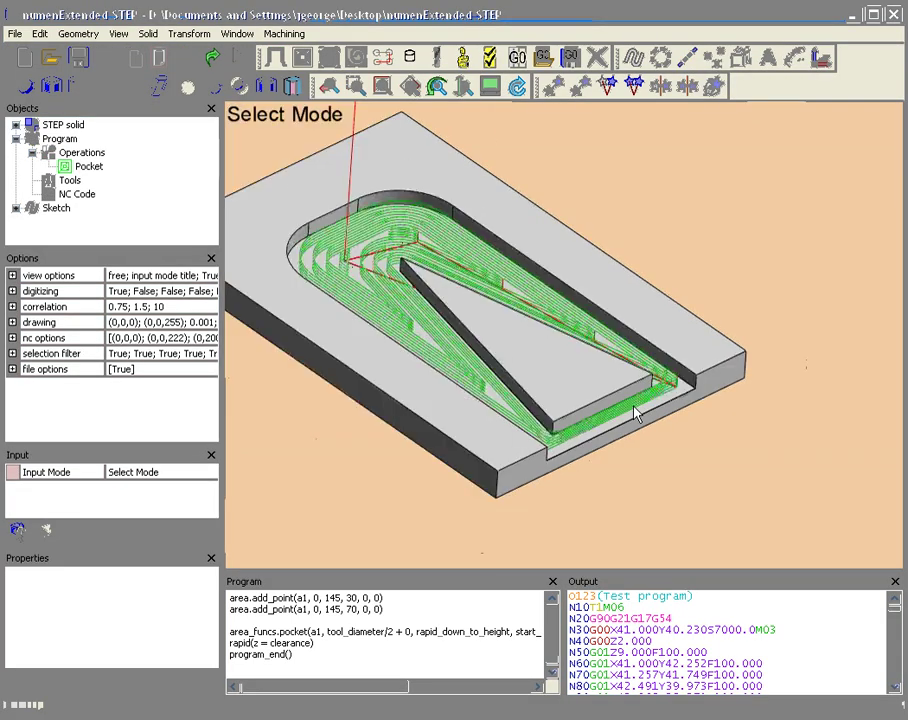
middle_click_drag(636, 413, 591, 462)
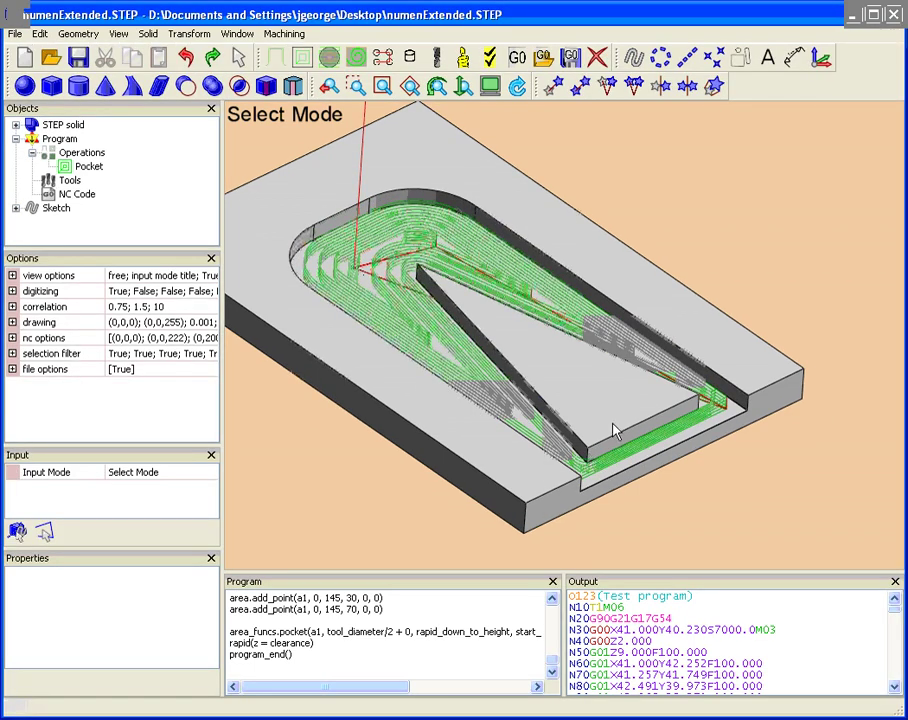
middle_click_drag(613, 430, 617, 276)
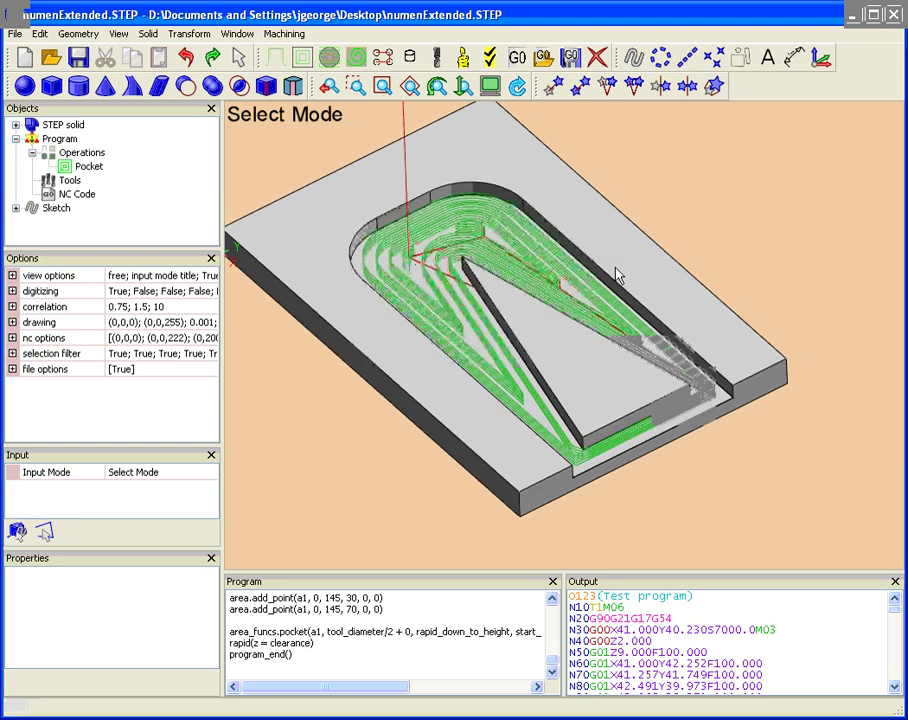
middle_click_drag(617, 276, 503, 390)
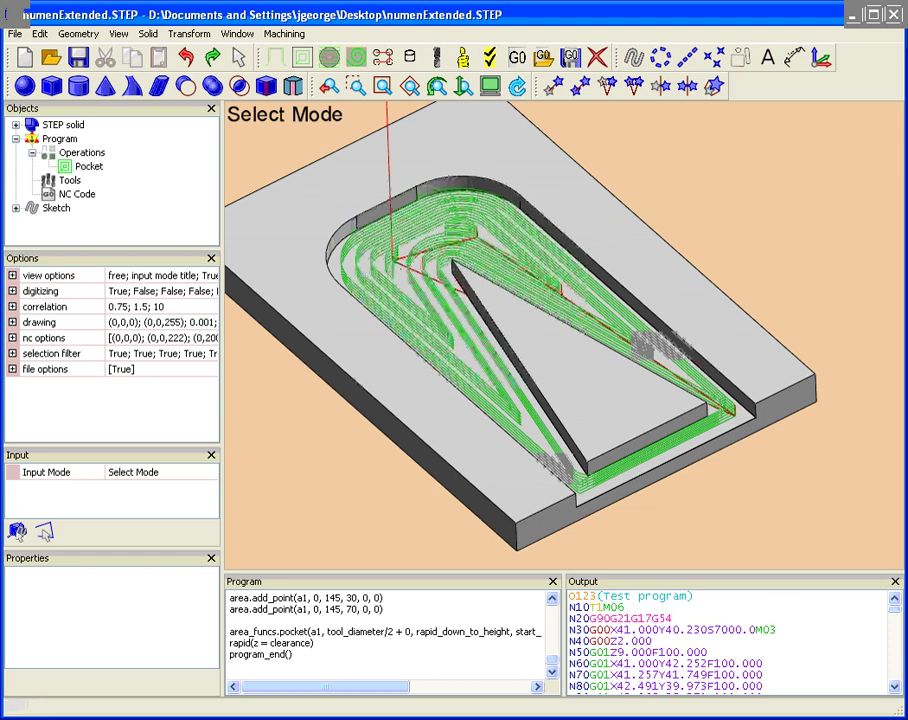
Open test.dxf, discarding changes to the current part
left_click(40, 48)
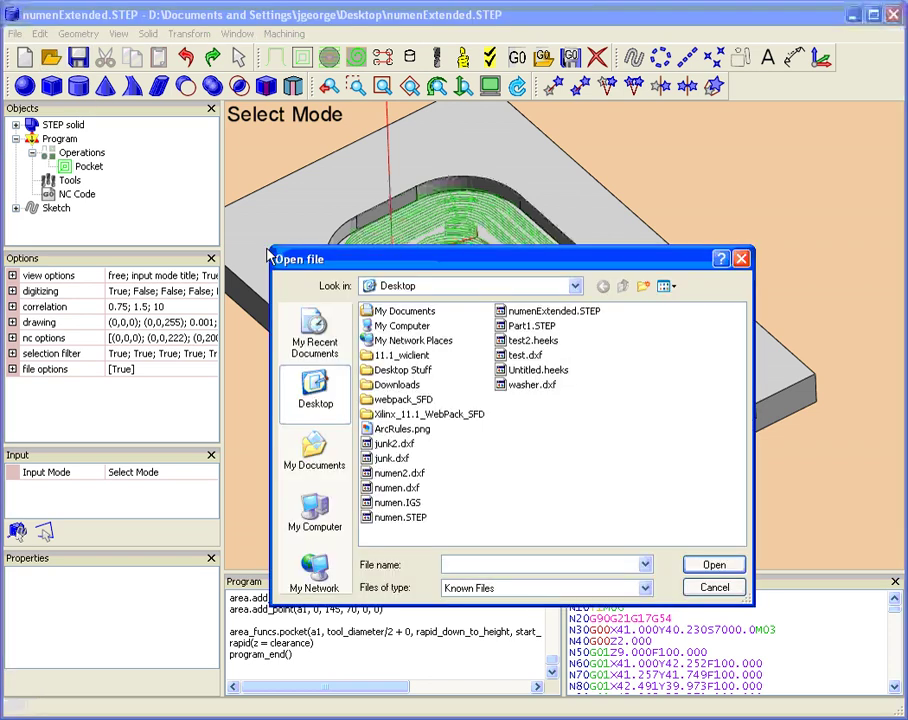
left_click(521, 355)
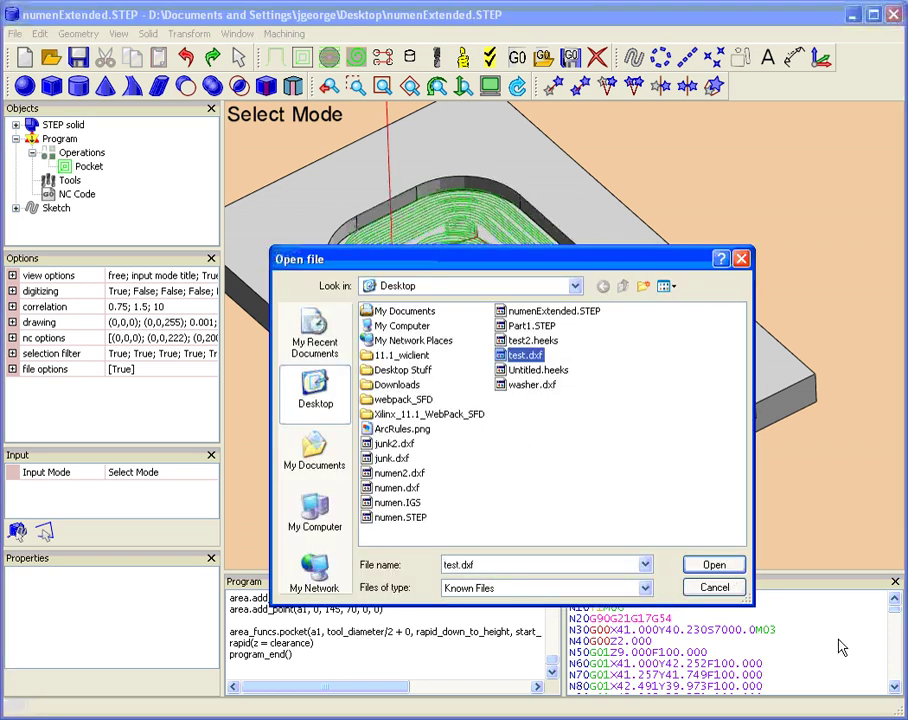
left_click(731, 568)
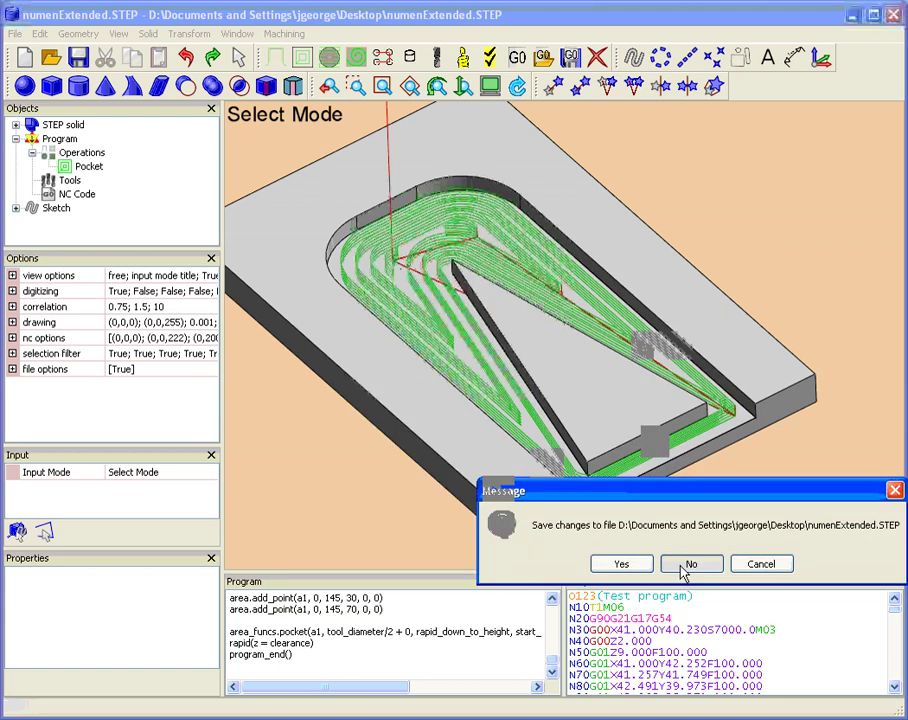
left_click(689, 563)
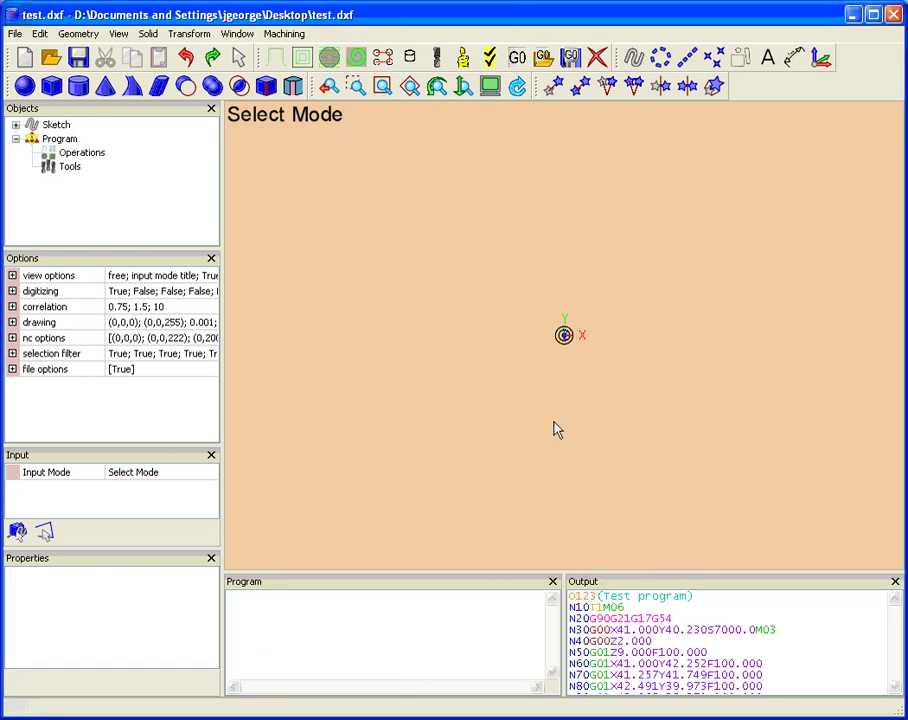
Open numen.dxf and orbit its imported sketch into a perspective view
scroll(574, 359, "up", 5)
scroll(576, 297, "up", 2)
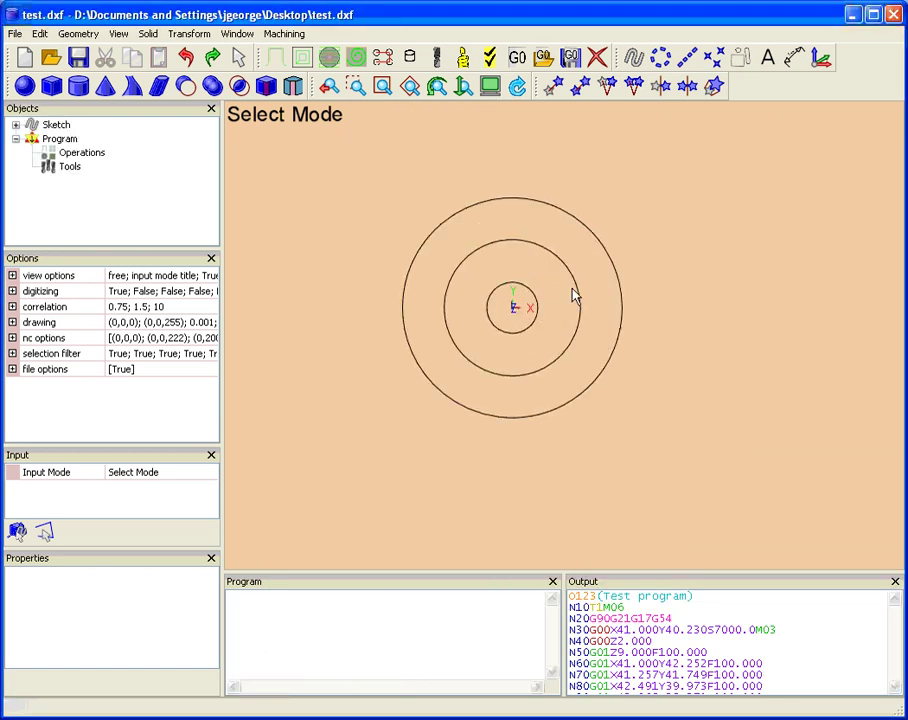
left_click(50, 57)
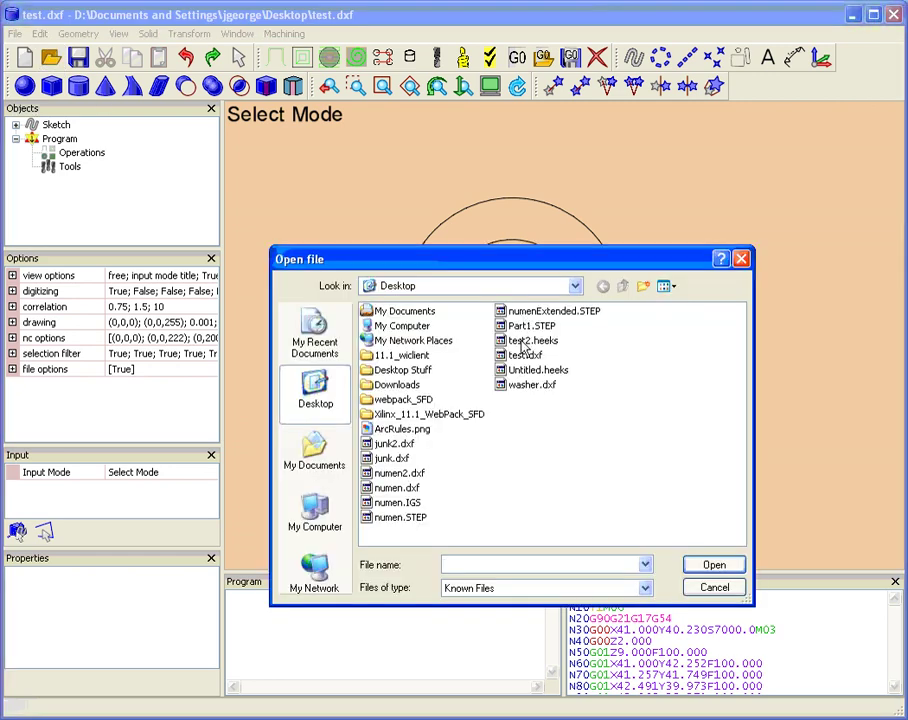
left_click(397, 488)
left_click(710, 565)
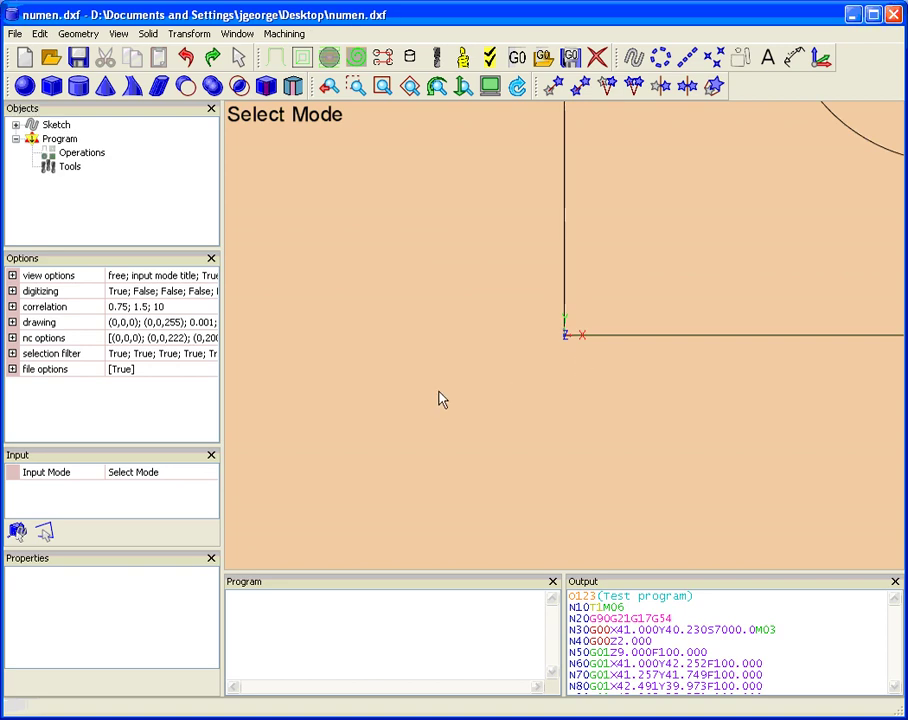
scroll(557, 298, "down", 5)
scroll(669, 282, "up", 6)
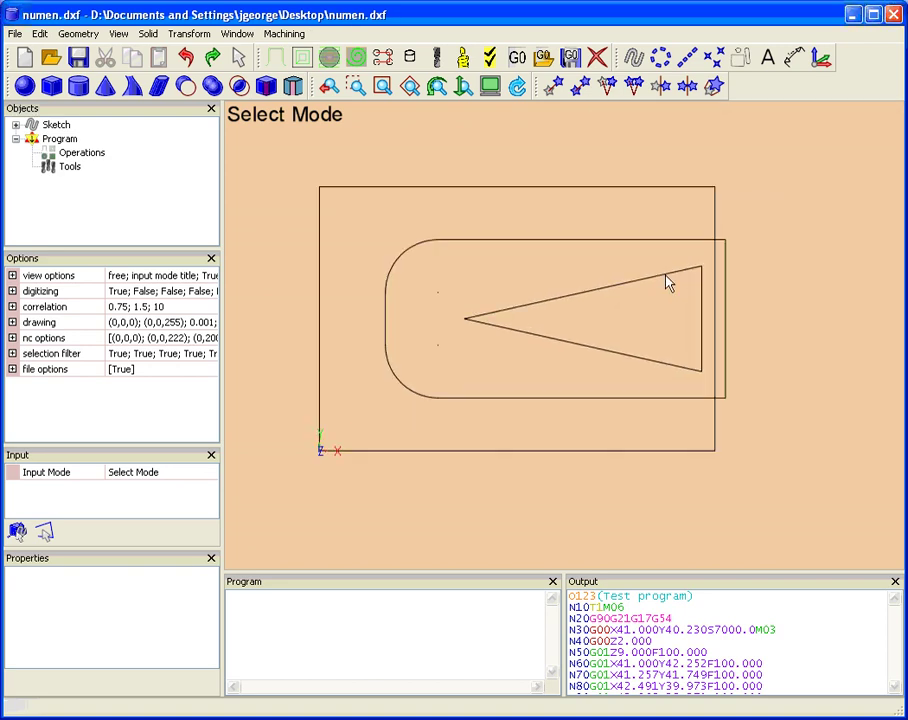
scroll(572, 426, "down", 2)
mouse_move(572, 412)
middle_mouse_down()
mouse_move(610, 353)
mouse_move(632, 368)
mouse_move(520, 320)
middle_mouse_up()
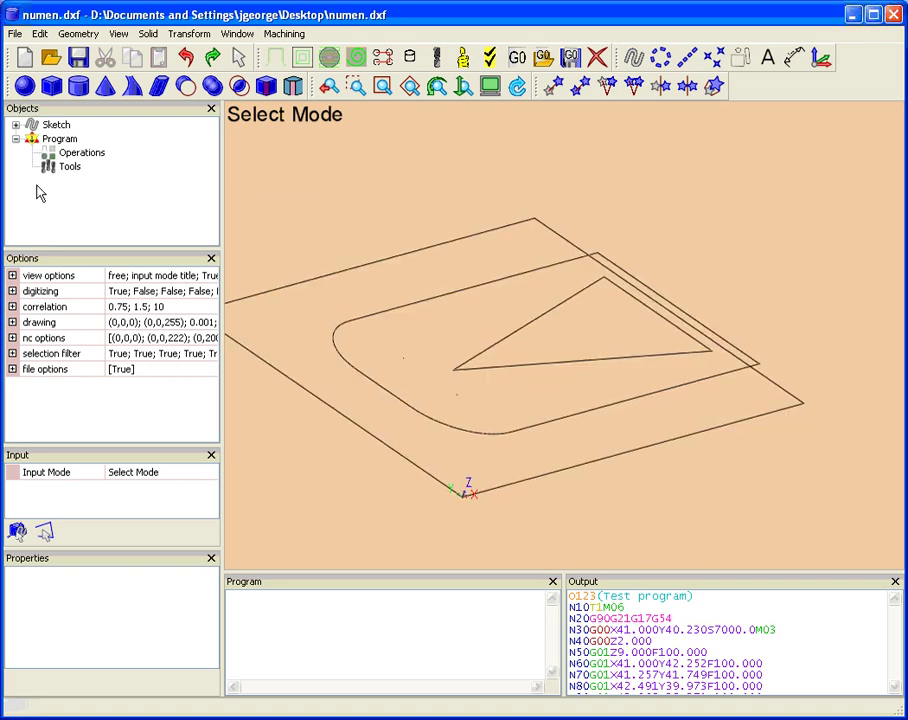
Split the imported sketch into separate sketches and check each, ending on the triangle
left_click(57, 126)
right_click(57, 131)
mouse_move(66, 136)
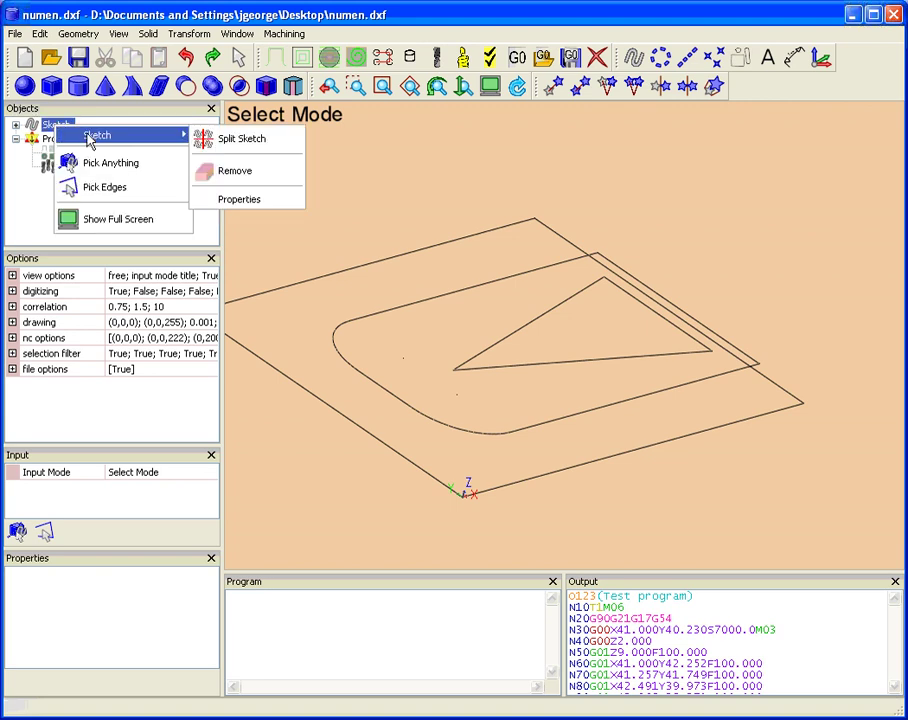
left_click(241, 139)
left_click(56, 166)
left_click(56, 180)
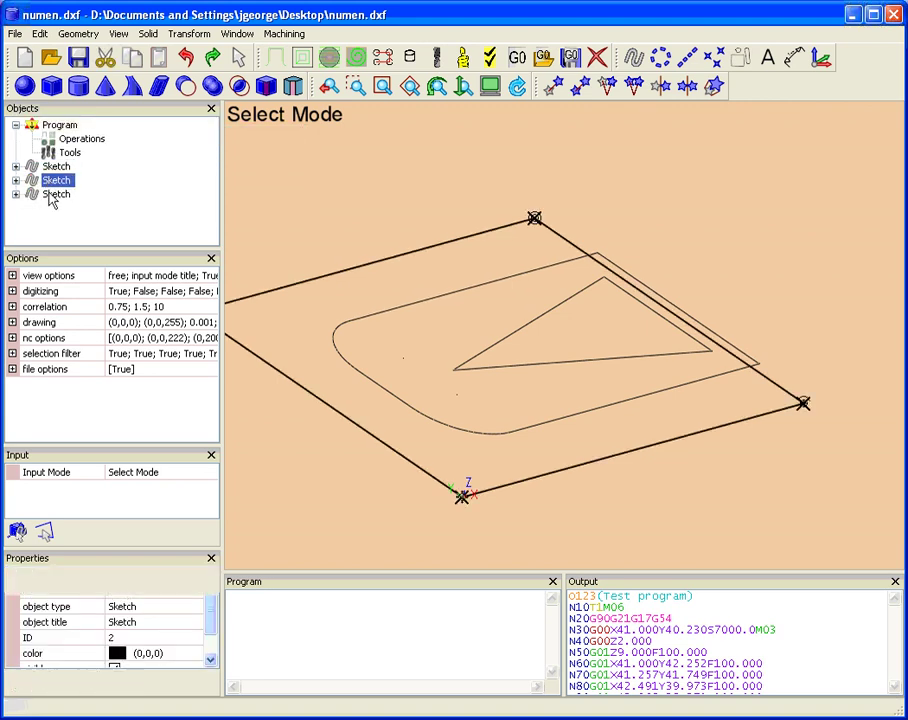
left_click(56, 194)
left_click(57, 180)
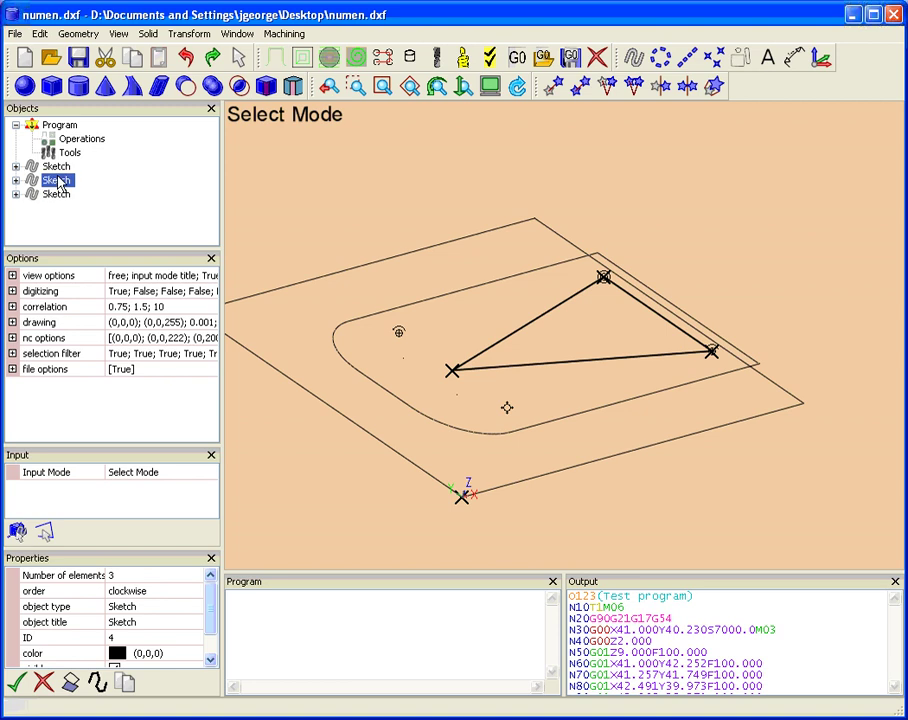
left_click(56, 194)
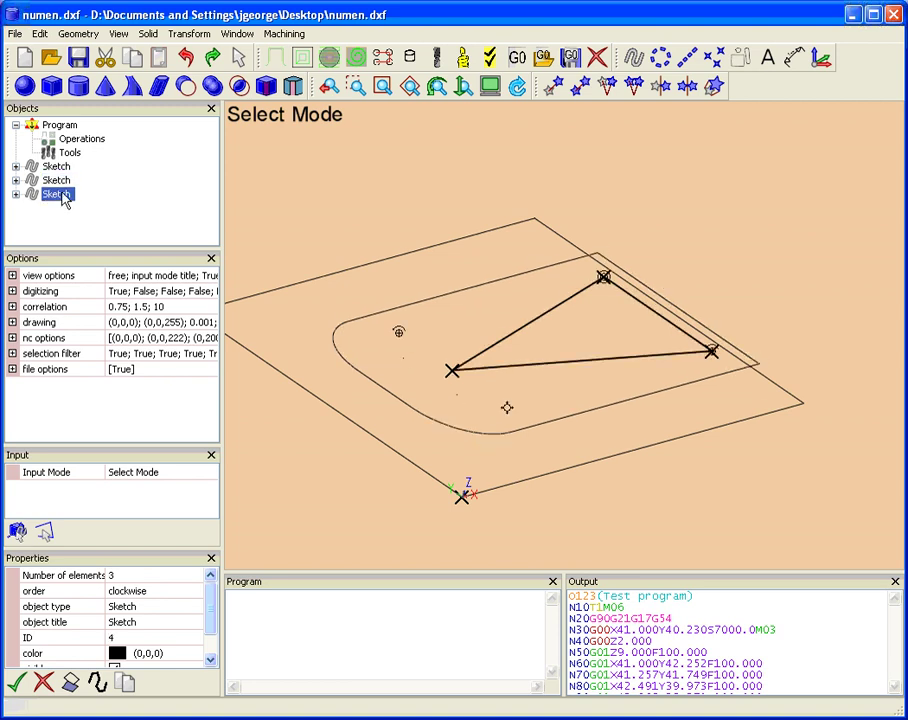
Set the triangle sketch's order to counter-clockwise
left_click(56, 180)
left_click(56, 194)
left_click(150, 591)
left_click(196, 591)
left_click(173, 621)
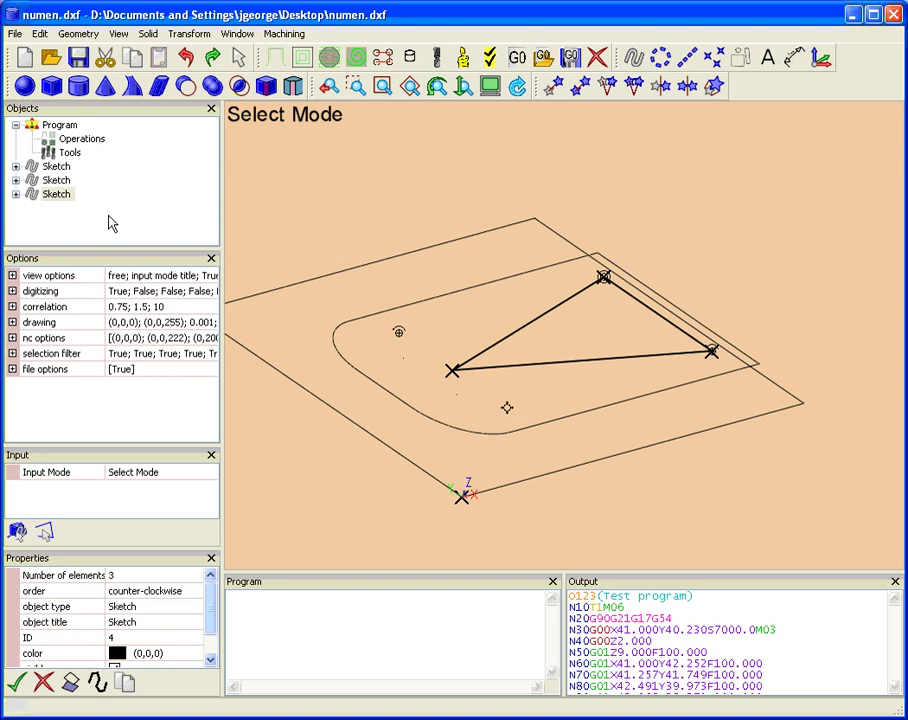
Combine the rounded outline and triangle sketches into one sketch
left_click(56, 180)
left_click(60, 197, "ctrl")
right_click(60, 198)
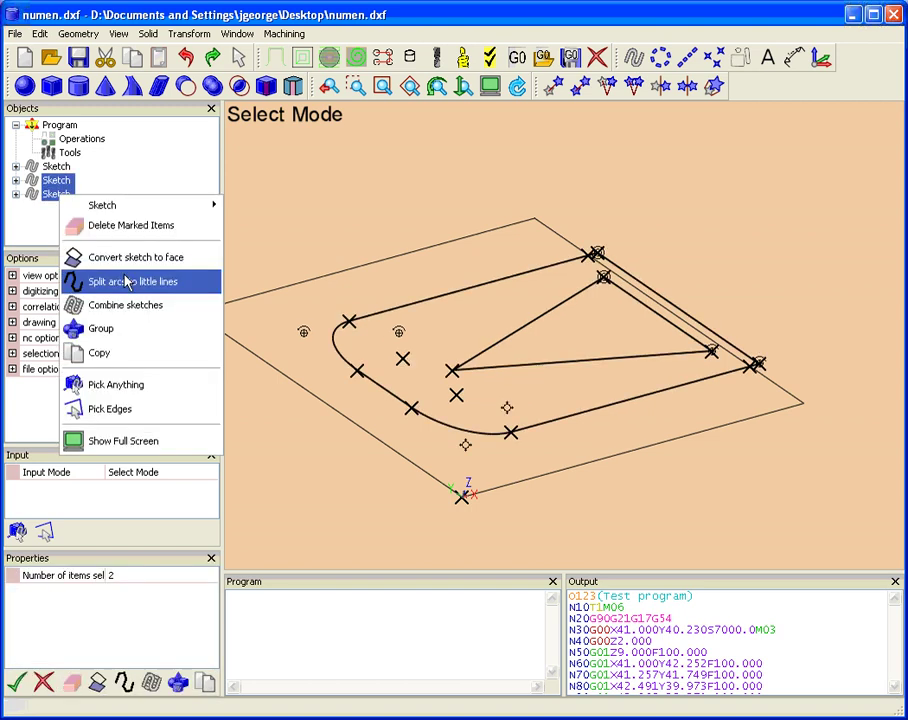
left_click(85, 302)
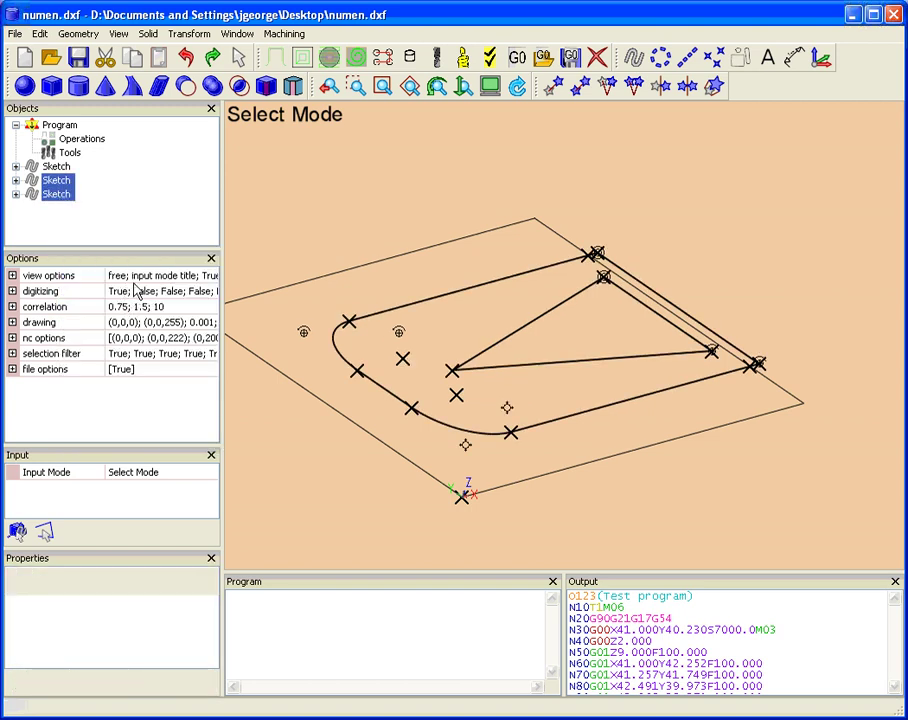
Add a Pocket operation for the combined 11-element sketch and accept its settings
left_click(60, 180)
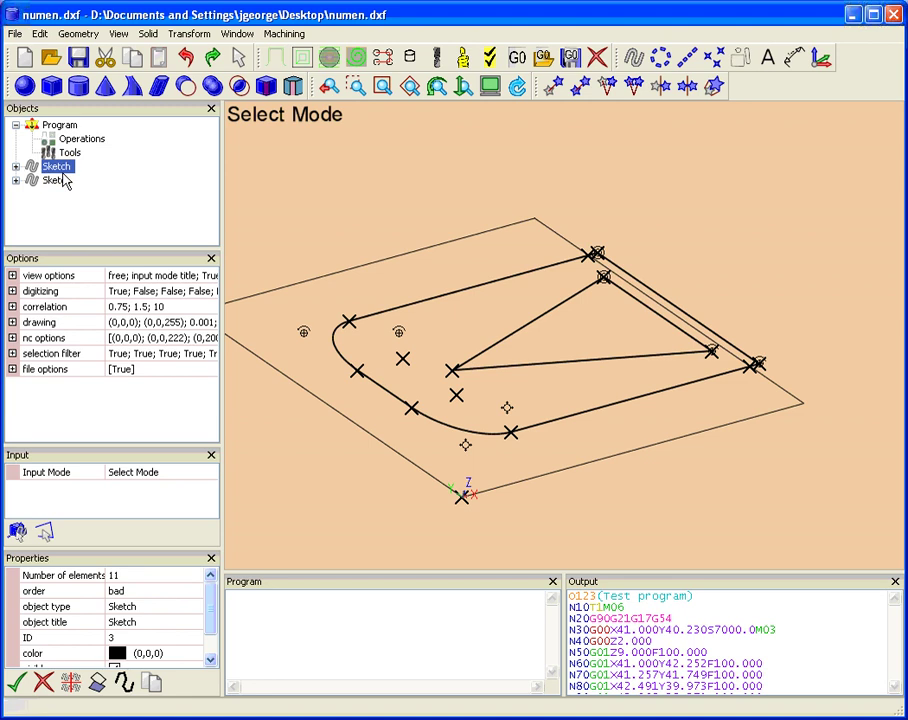
left_click(60, 166)
left_click(62, 180)
left_click(303, 58)
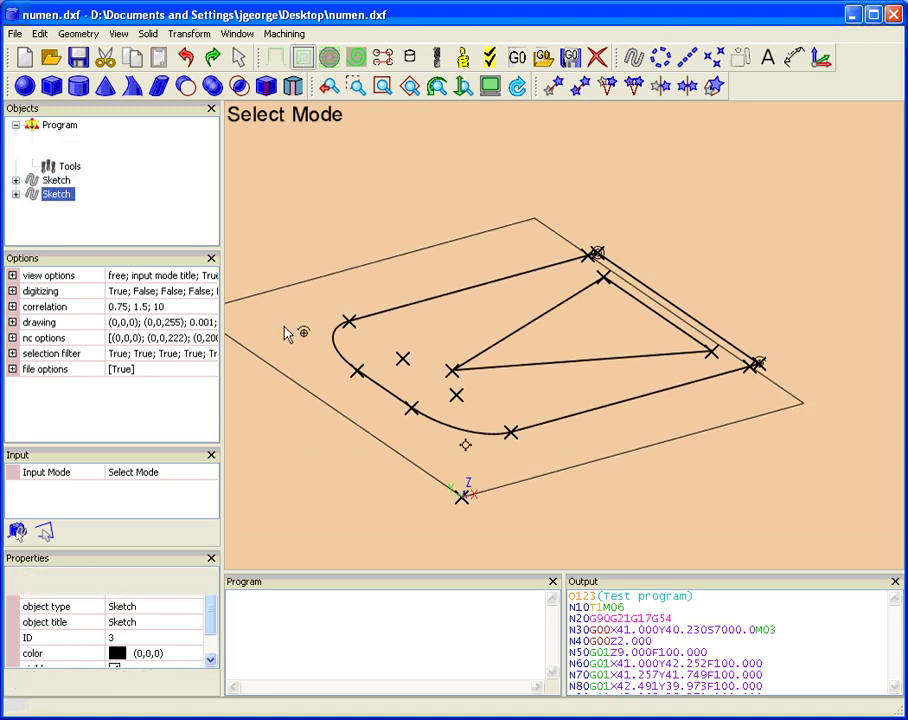
left_click(16, 681)
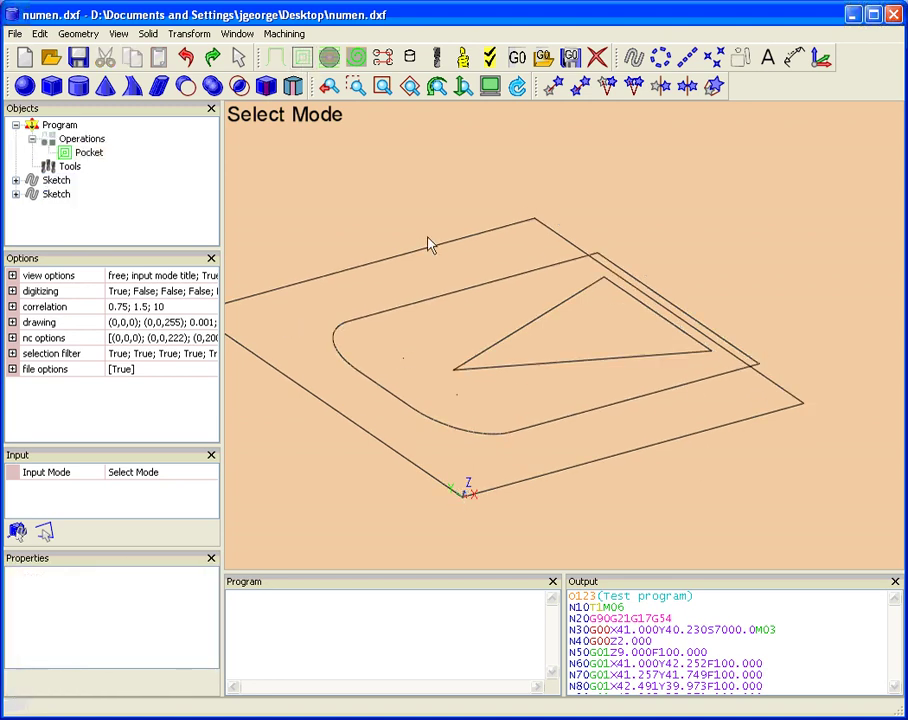
Run the G0 program to generate NC code and view the pocket toolpath from above
left_click(517, 57)
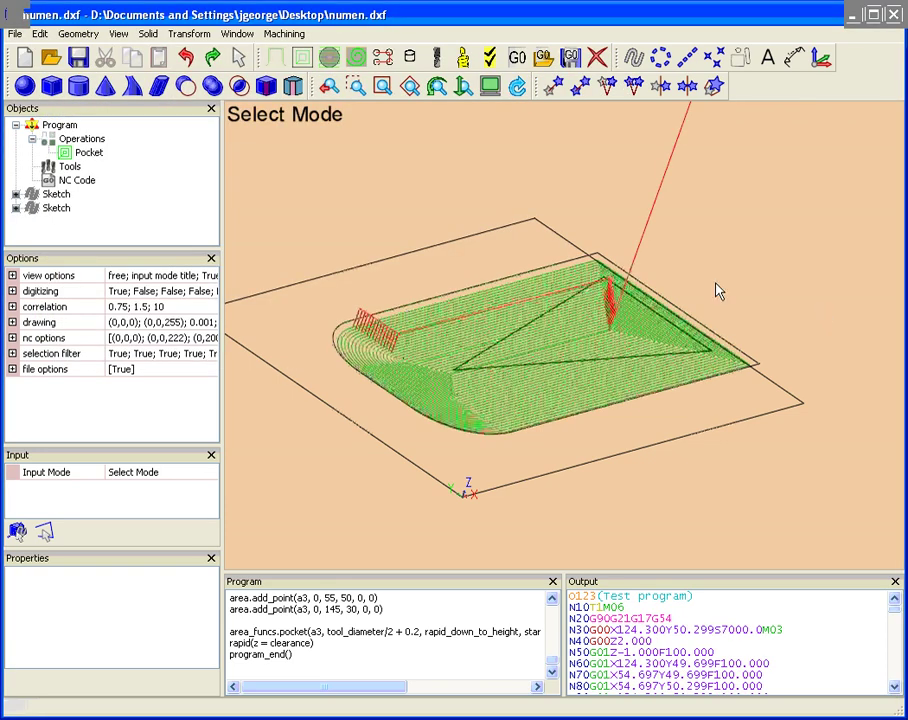
middle_click_drag(716, 291, 20, 211)
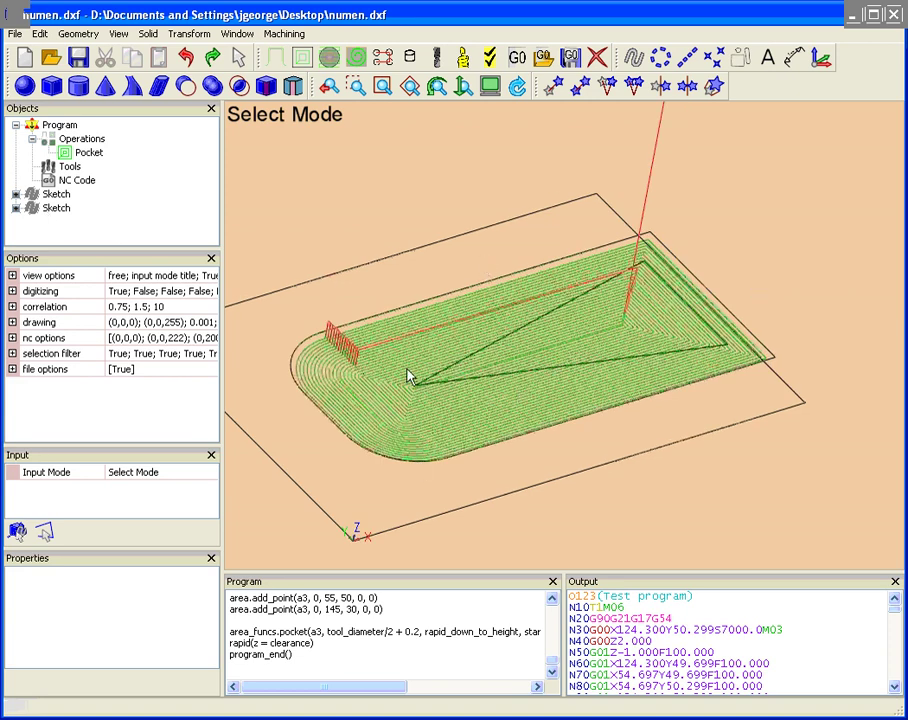
Undo the previous combine, restoring the separate triangle island sketch
left_click(64, 209)
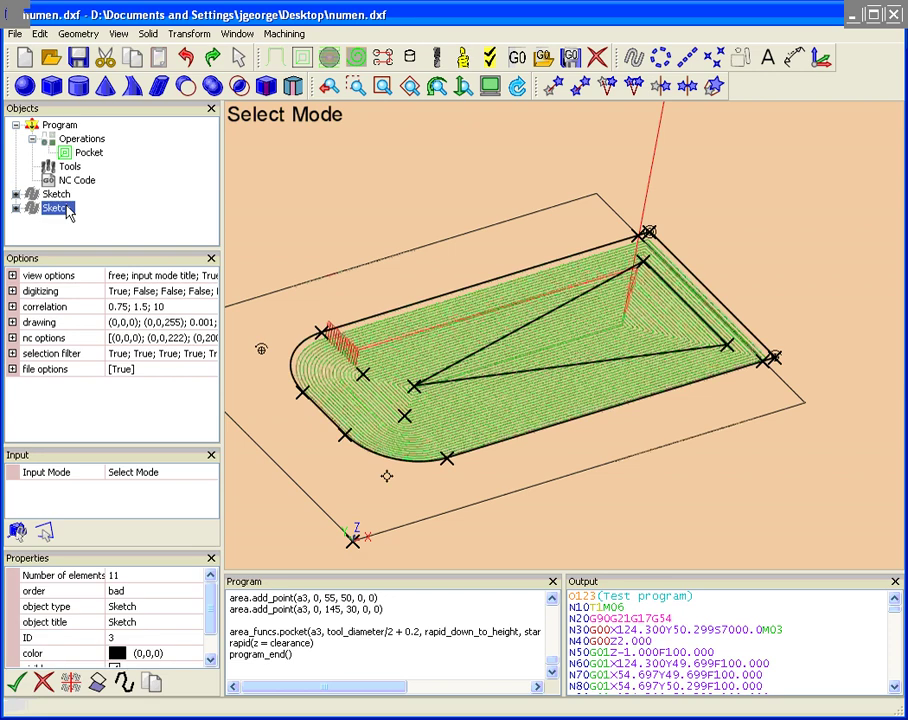
key("ctrl+v")
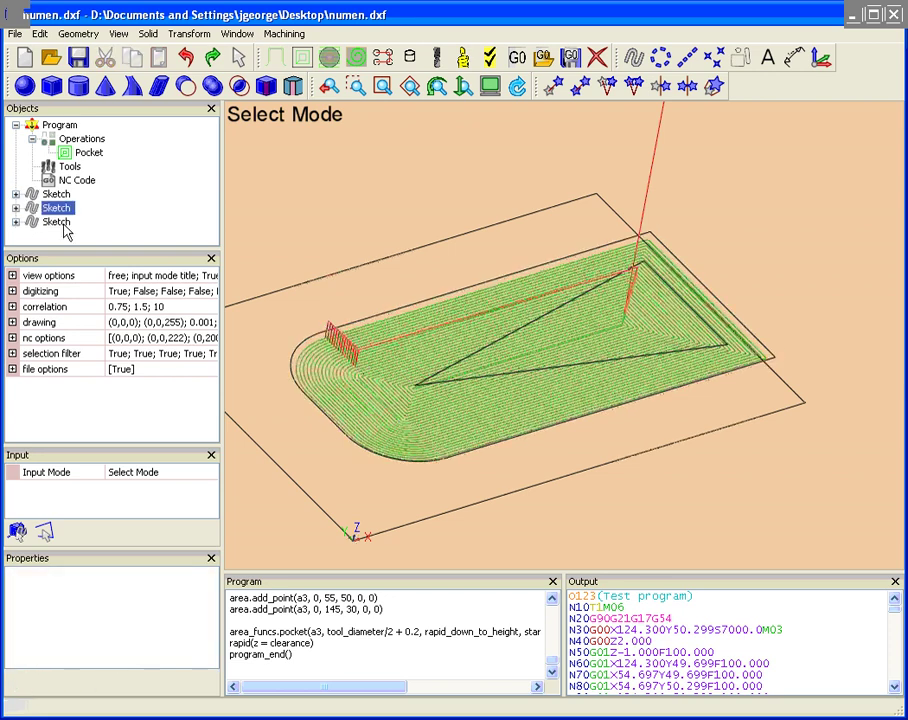
left_click(64, 225)
left_click(63, 212)
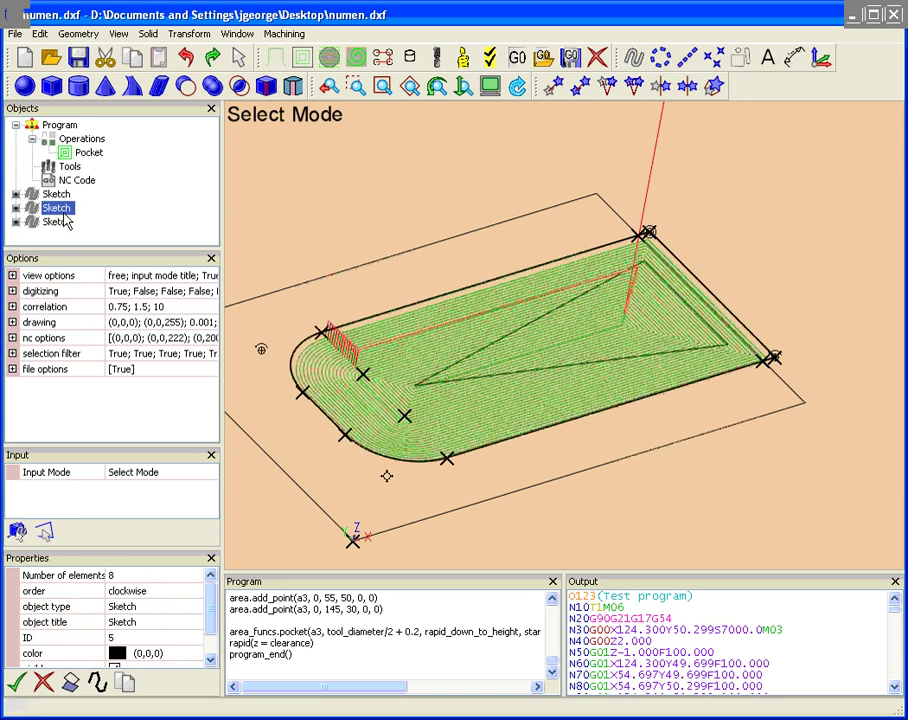
left_click(58, 222)
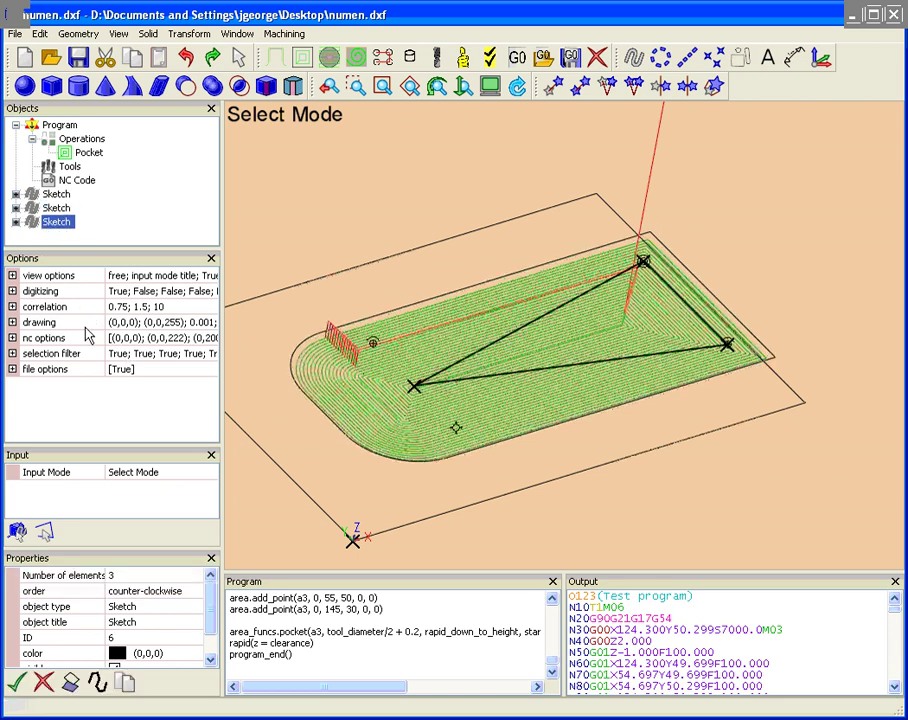
left_click(58, 208)
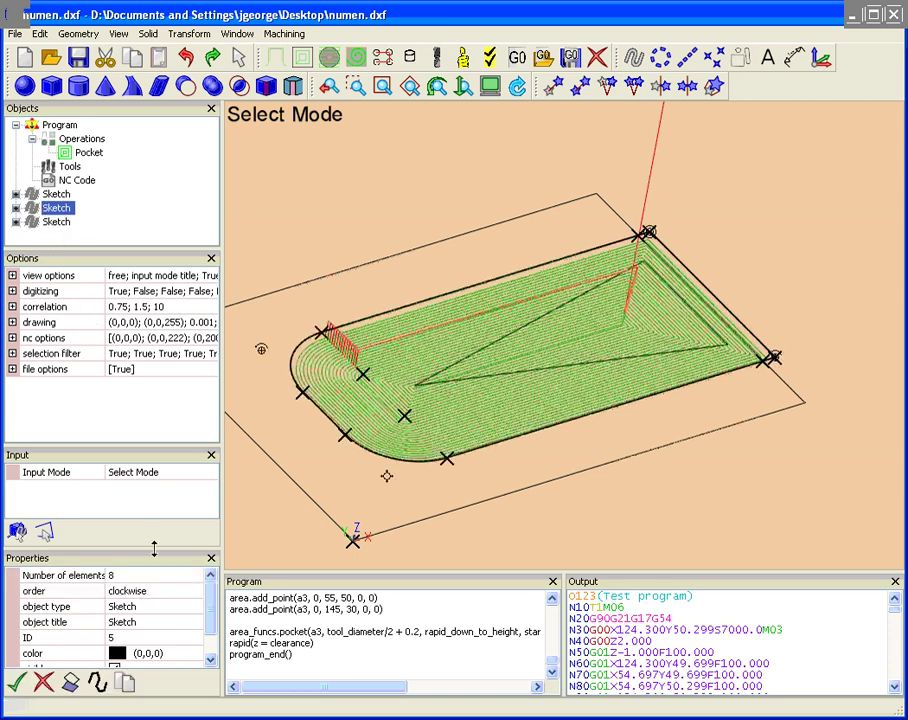
left_click(56, 222)
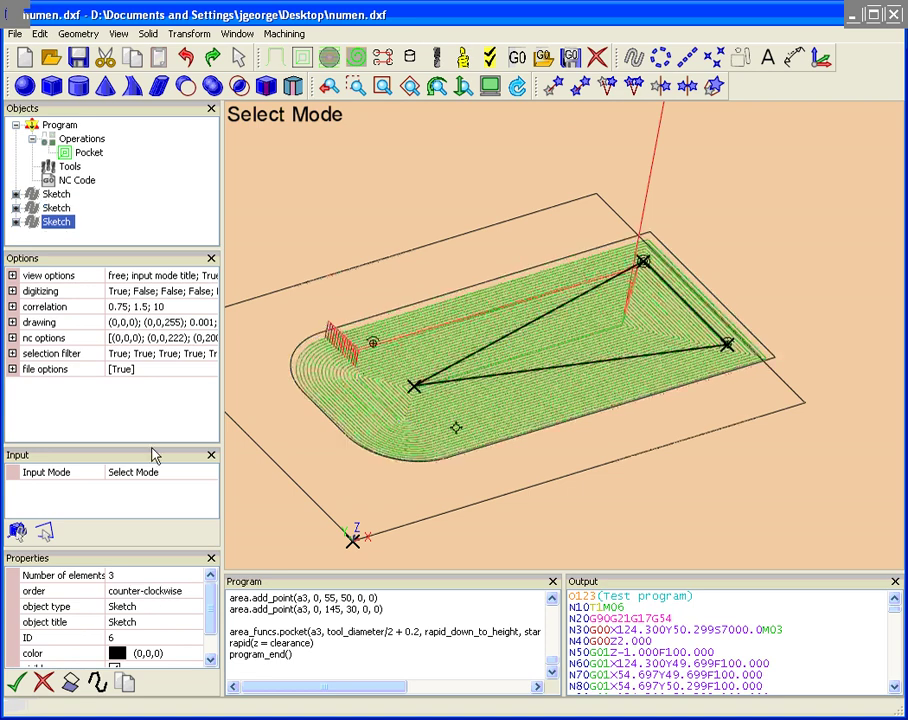
Check the triangle's direction order, then combine outline and triangle into one sketch
left_click(160, 591)
left_click(195, 591)
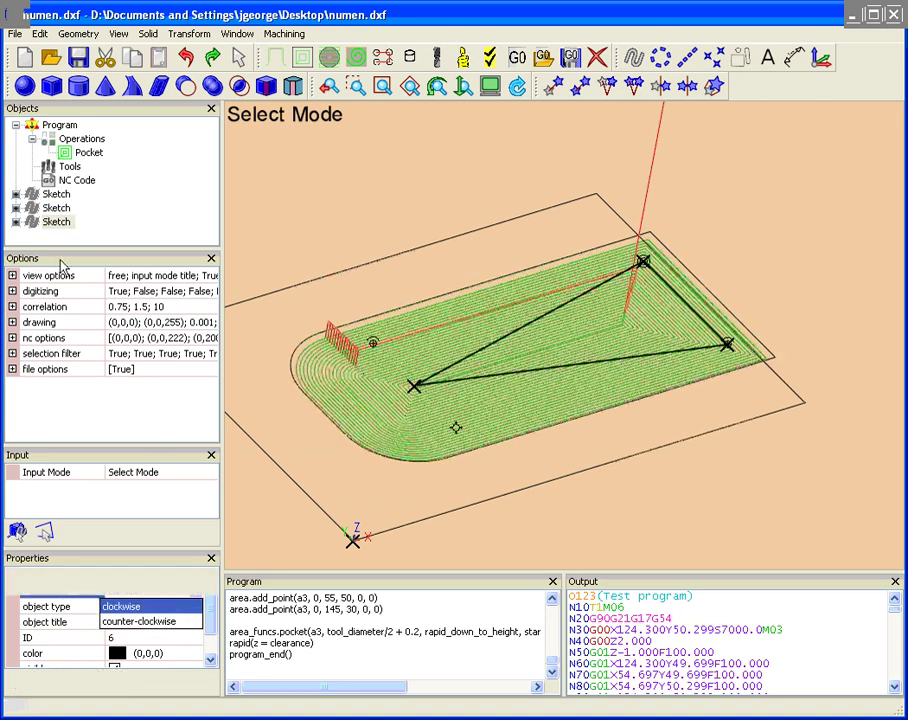
left_click(56, 208)
left_click(68, 222, "ctrl")
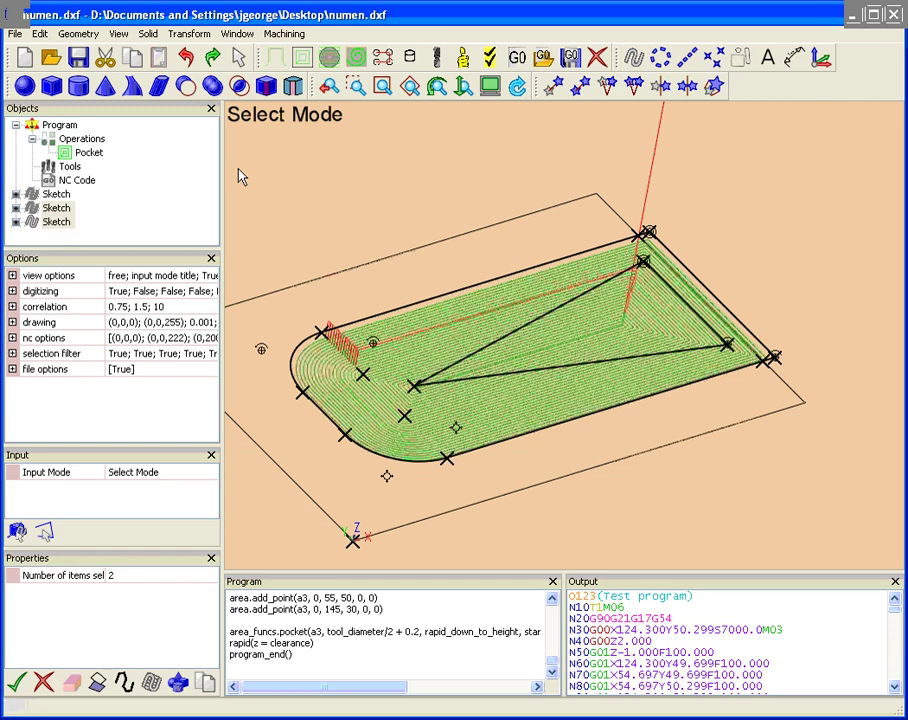
left_click(58, 208)
left_click(58, 222, "ctrl")
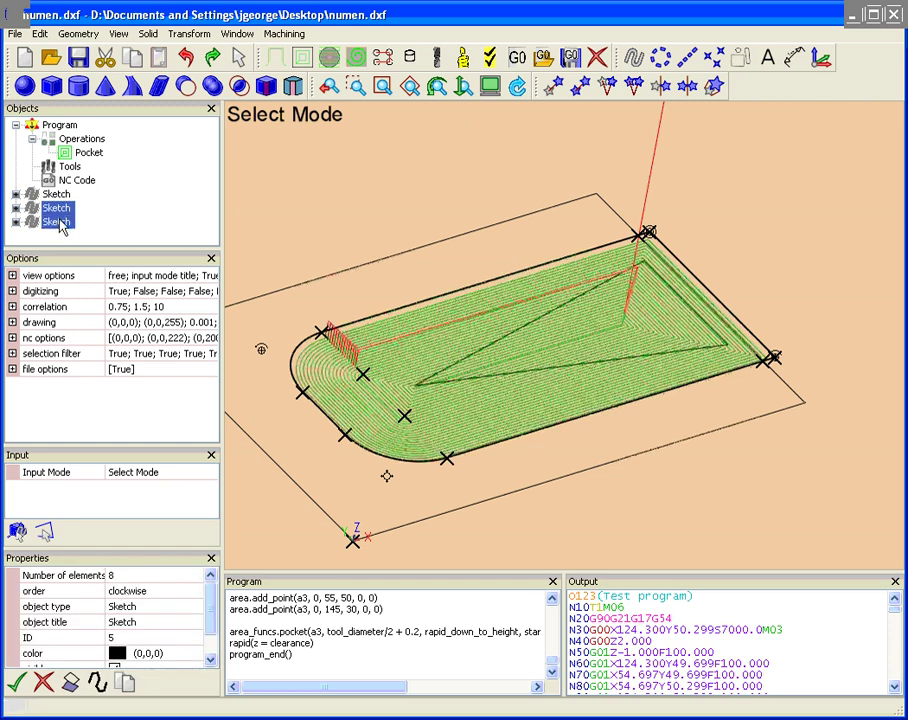
right_click(59, 222)
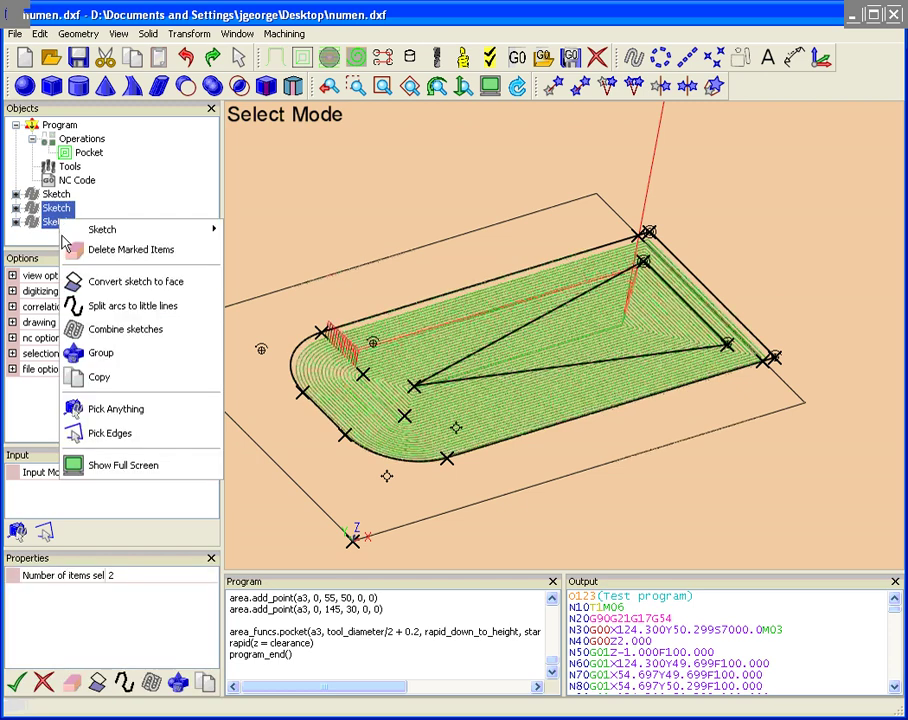
left_click(104, 328)
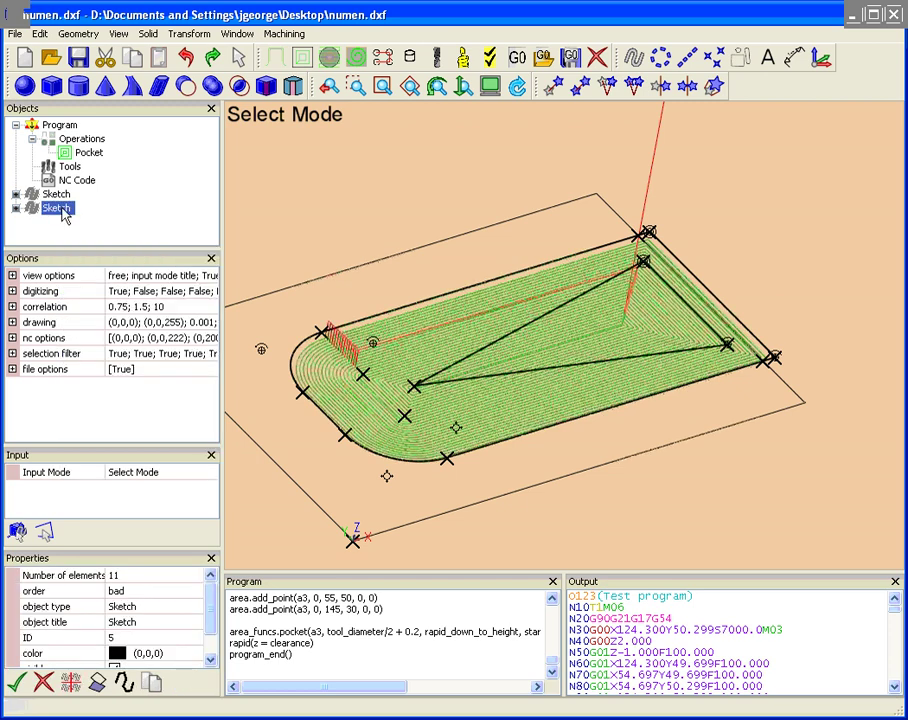
Remove the old Pocket operation and create a new pocket
right_click(93, 155)
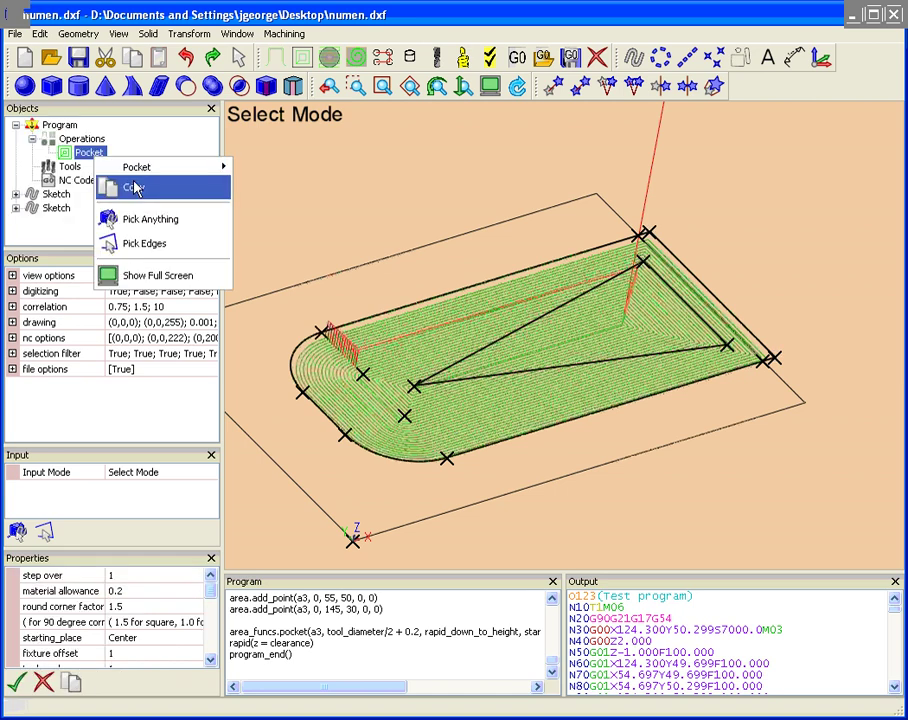
mouse_move(180, 167)
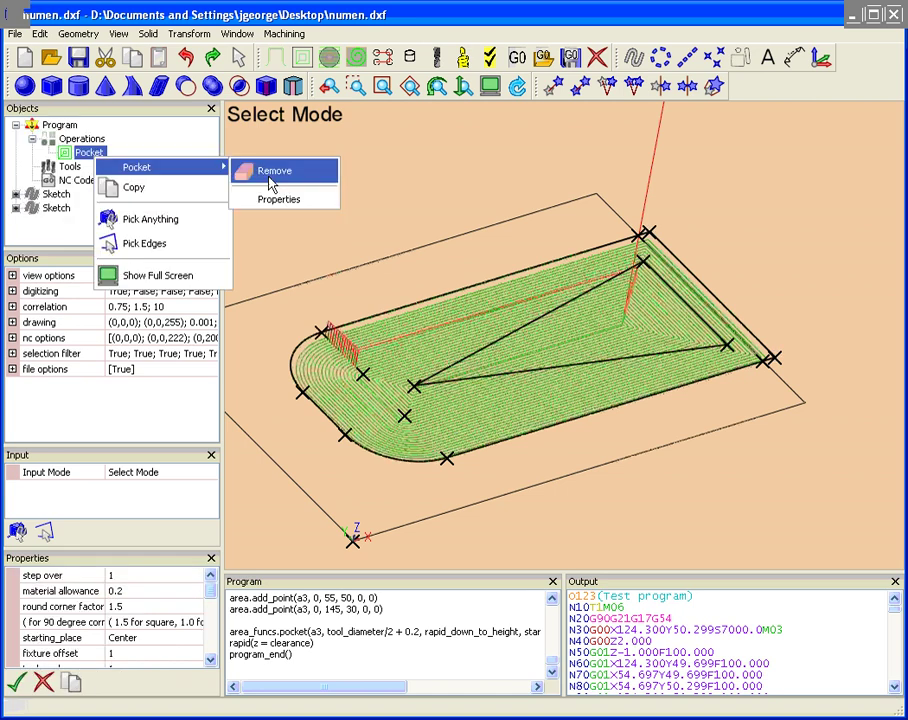
left_click(270, 175)
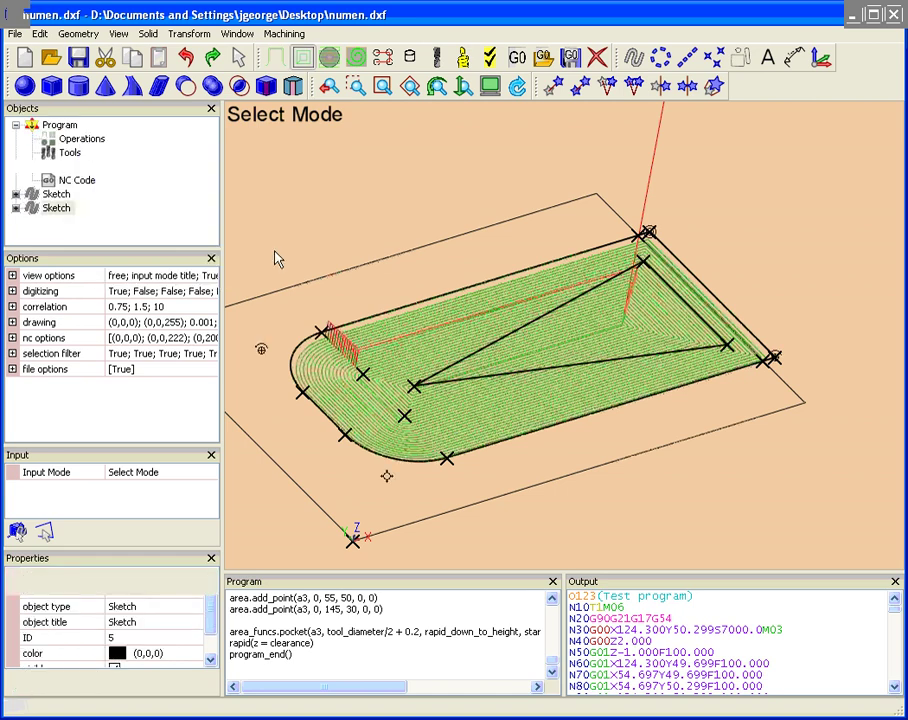
key("ctrl+z")
Set the new pocket's step over to 4 and tool diameter to 8
left_click(155, 576)
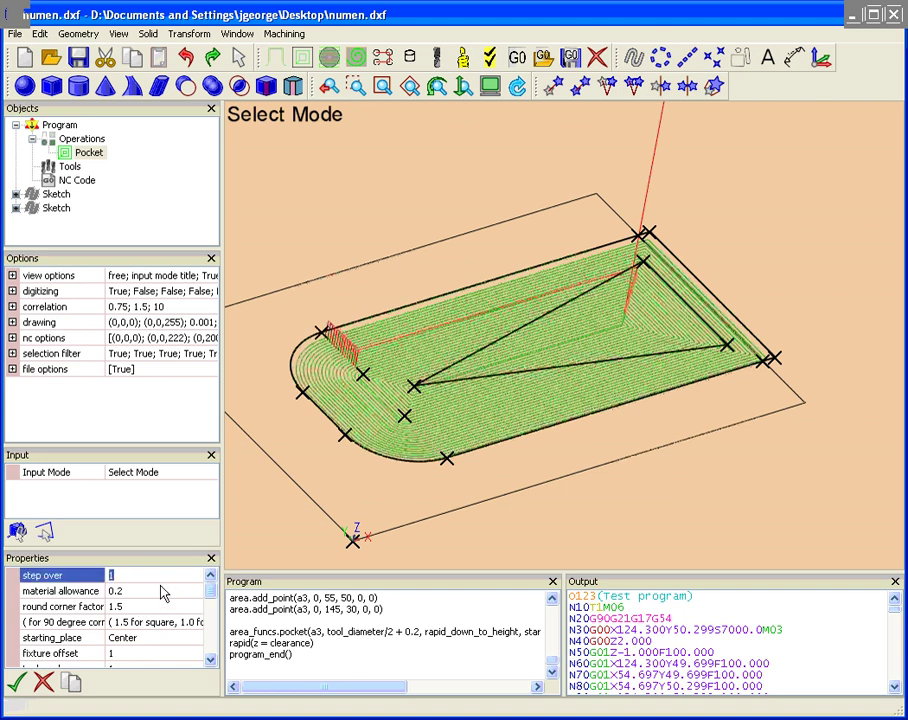
type("4")
key("Tab")
key("Tab")
key("Tab")
key("Tab")
key("Tab")
key("Tab")
key("Tab")
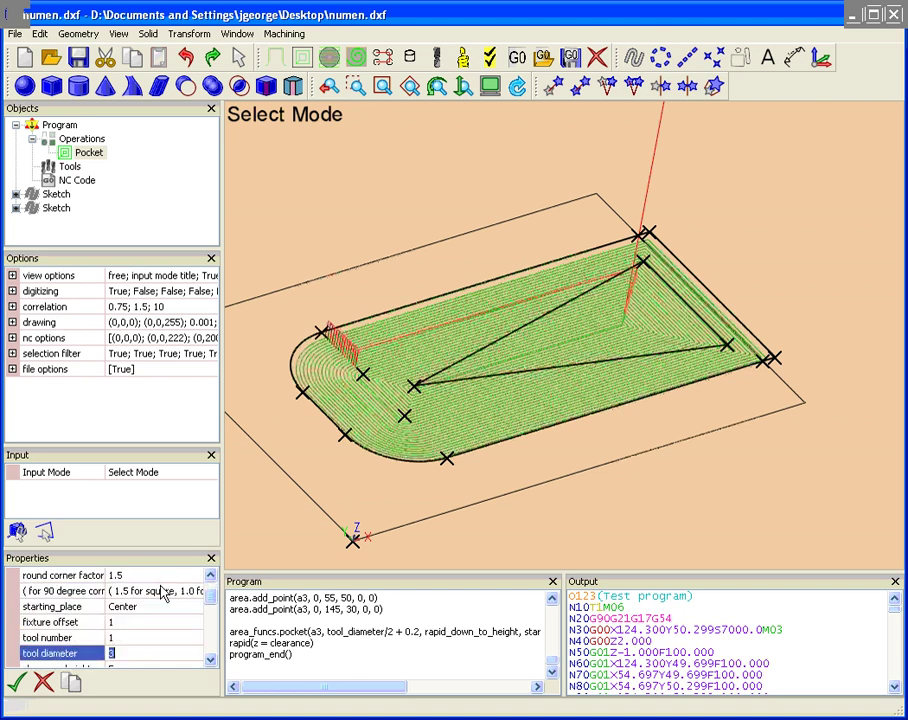
type("8")
key("Tab")
key("shift+Tab")
key("Tab")
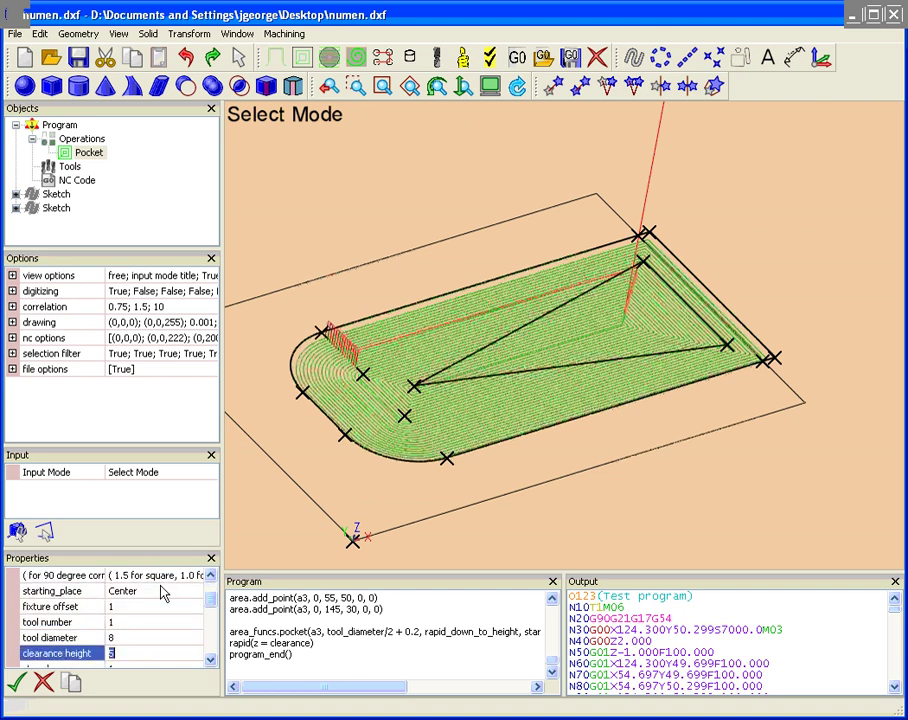
key("Tab")
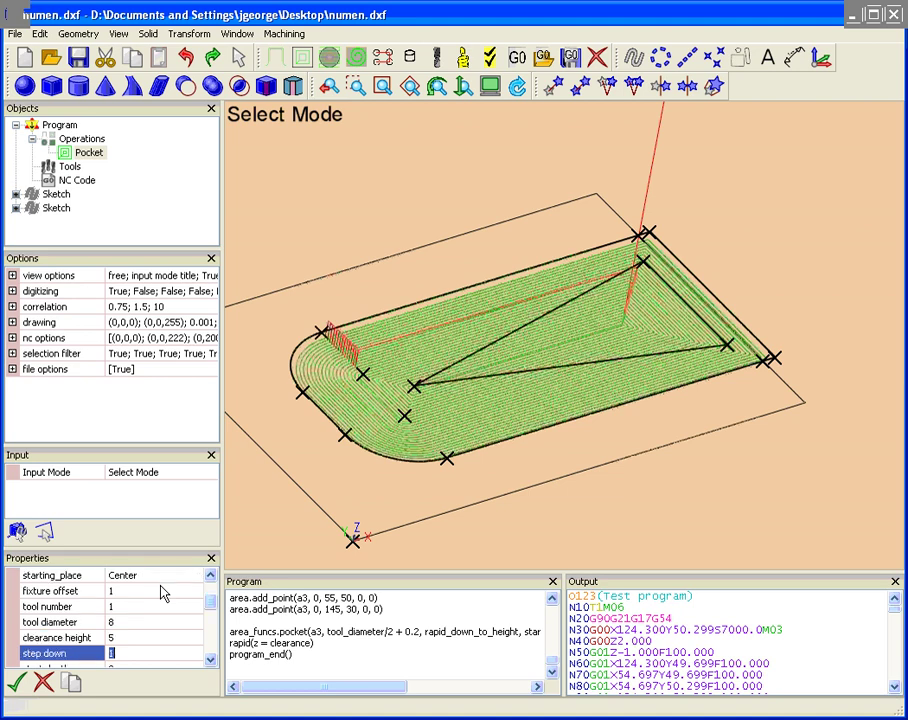
Set step down 2.5, start depth 10, final depth 5 and clearance 14, then apply
type("5")
key("BackSpace")
type("2.5")
key("Tab")
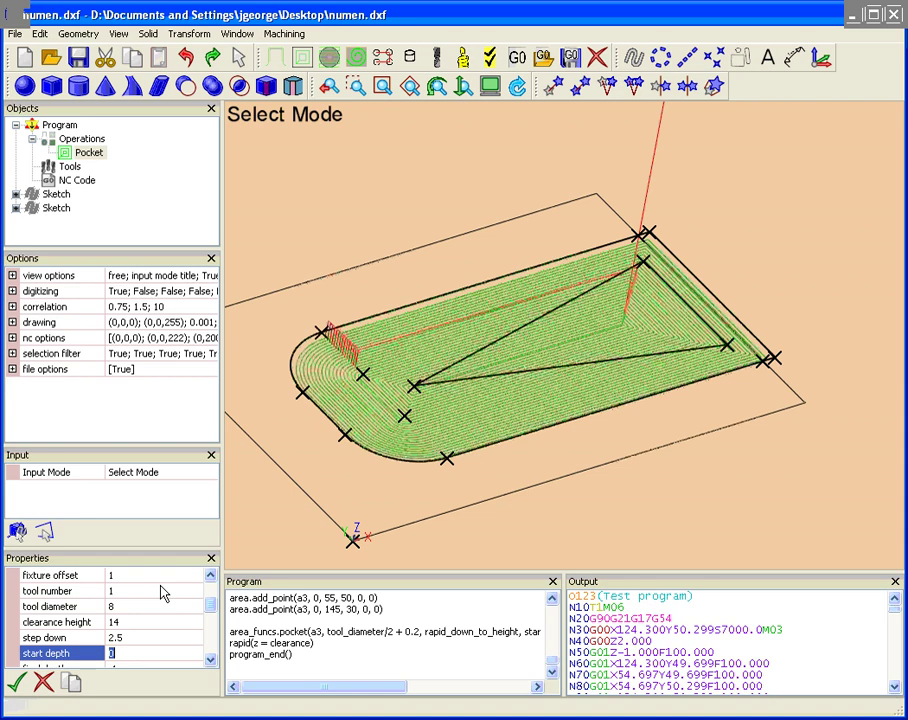
type("10")
key("Tab")
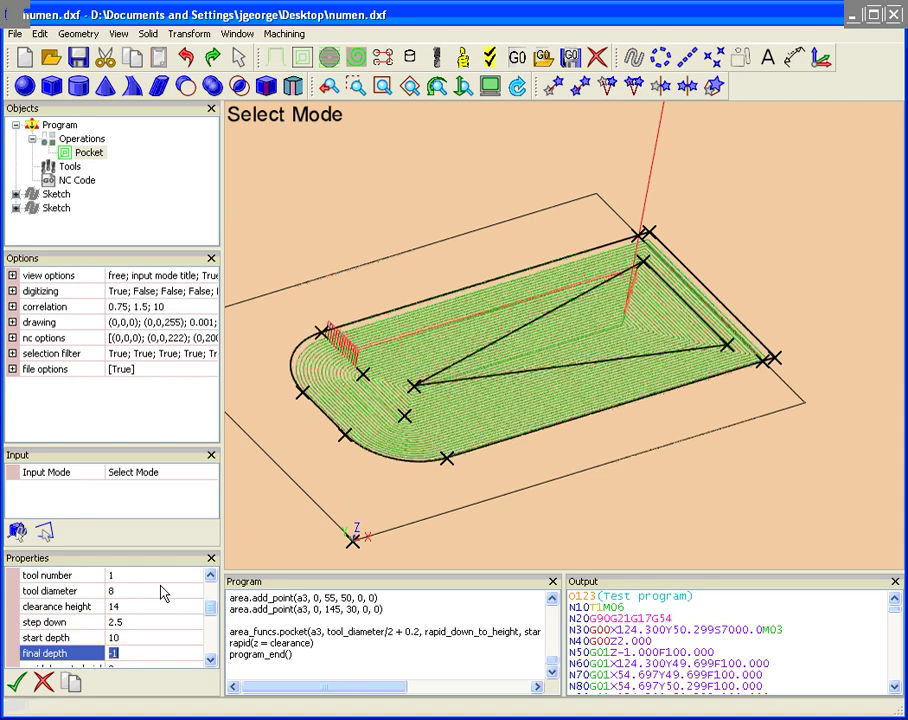
type("5")
key("Tab")
type("14")
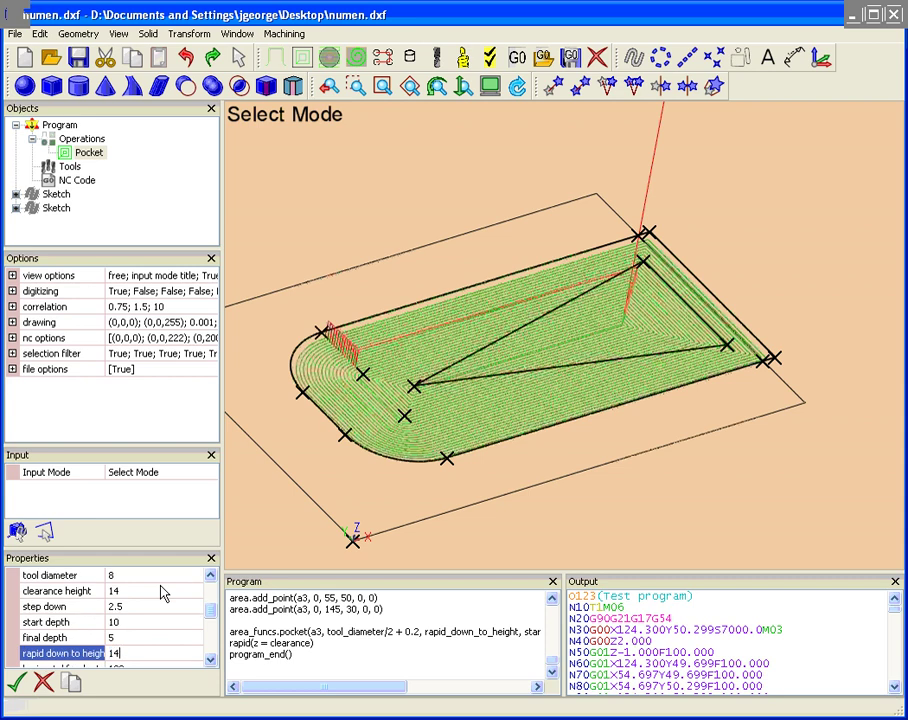
key("Tab")
key("Tab")
key("Tab")
key("Tab")
key("Tab")
key("Tab")
left_click(16, 682)
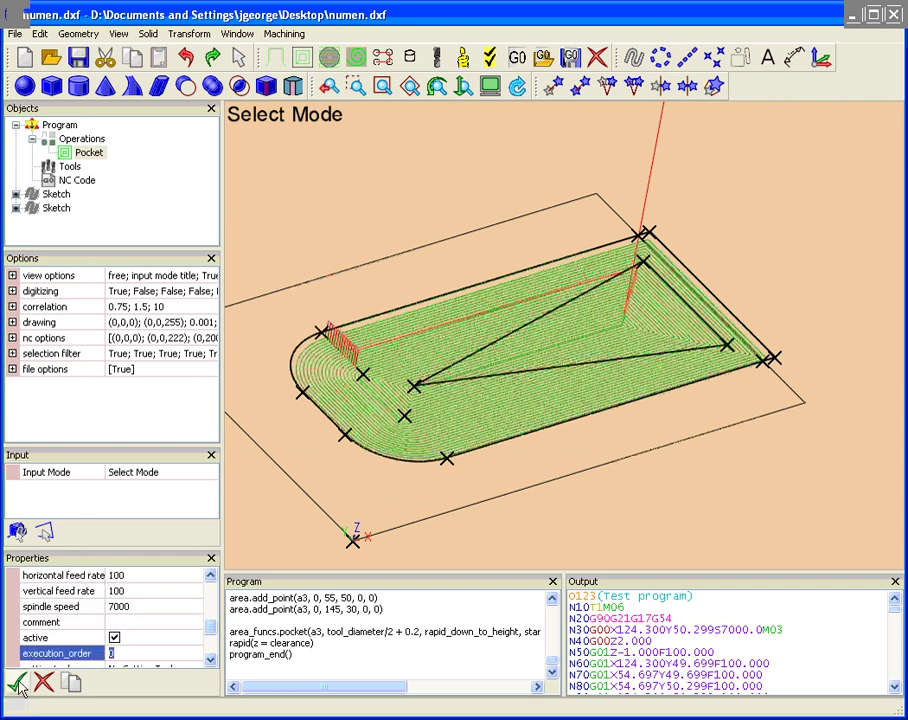
Regenerate the NC code and orbit to side-on and oblique views of the new passes
left_click(517, 57)
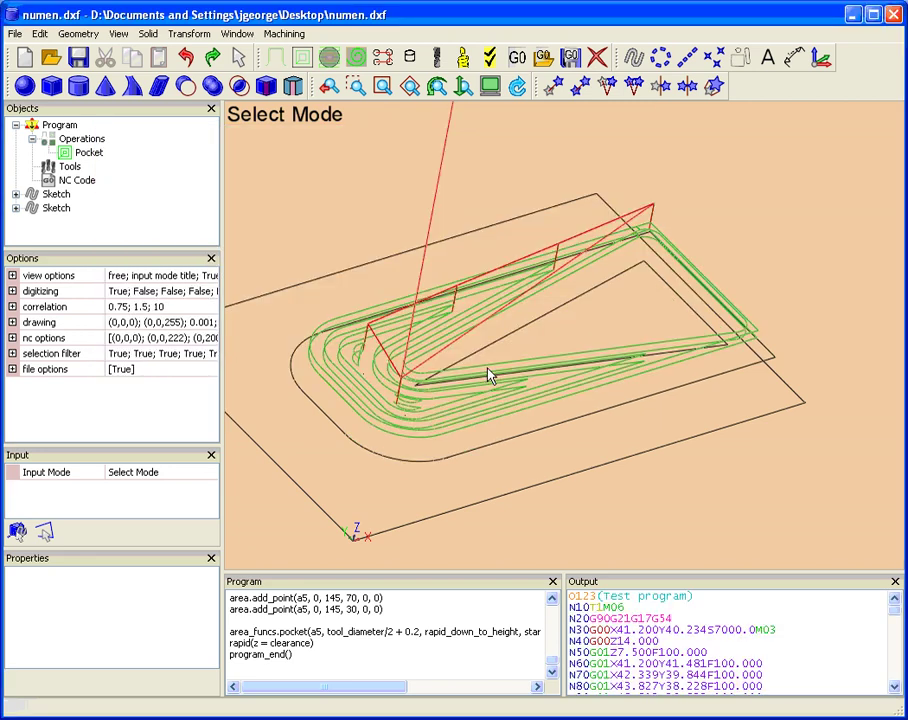
middle_click_drag(561, 473, 561, 391)
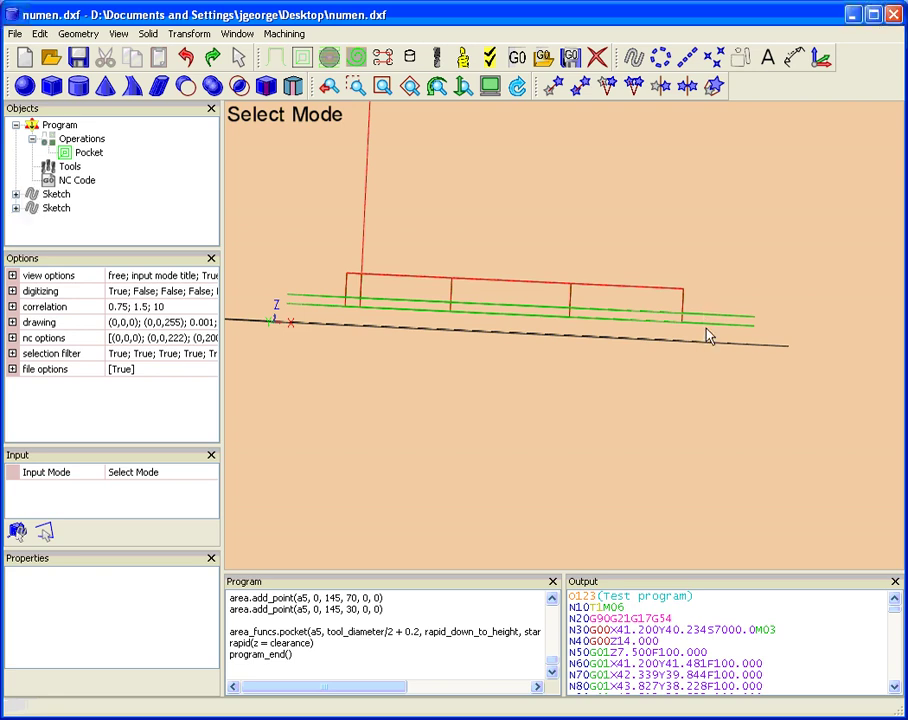
middle_click_drag(709, 334, 705, 436)
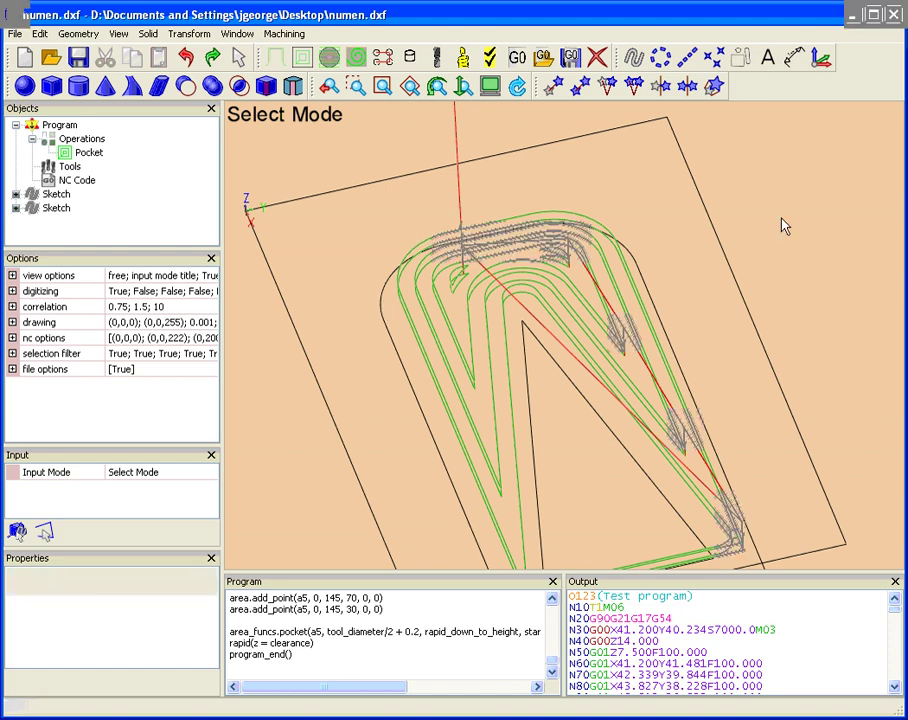
middle_click_drag(785, 226, 508, 445)
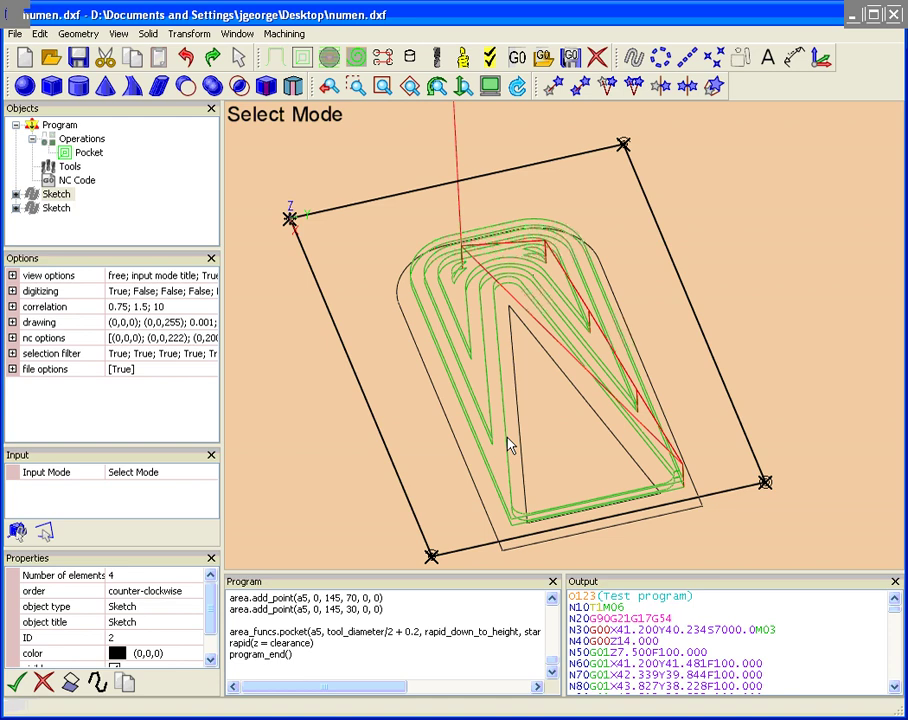
middle_click_drag(508, 445, 646, 376)
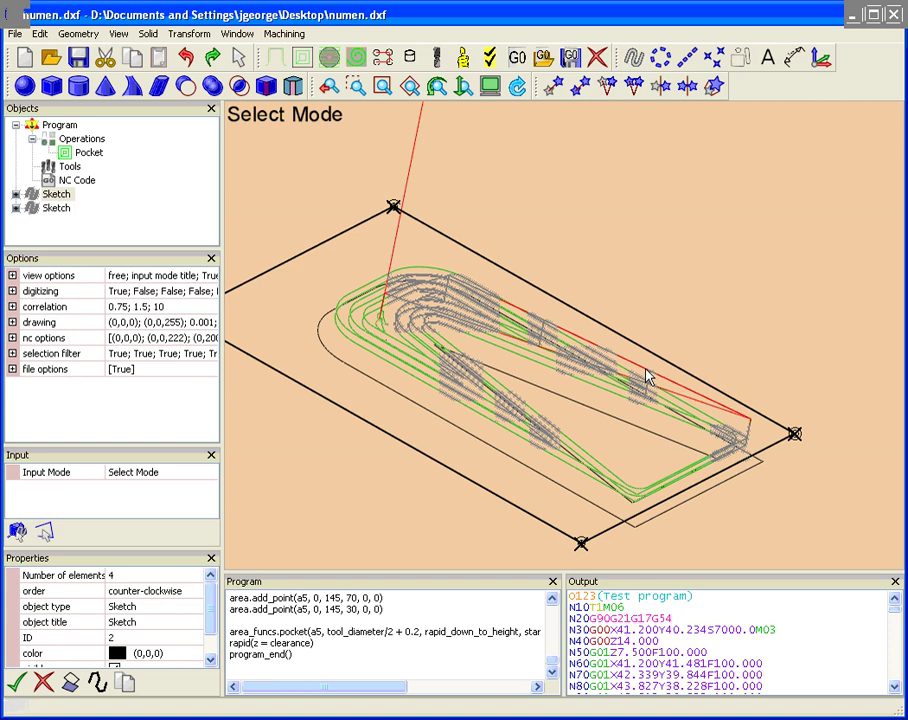
middle_click_drag(647, 376, 590, 399)
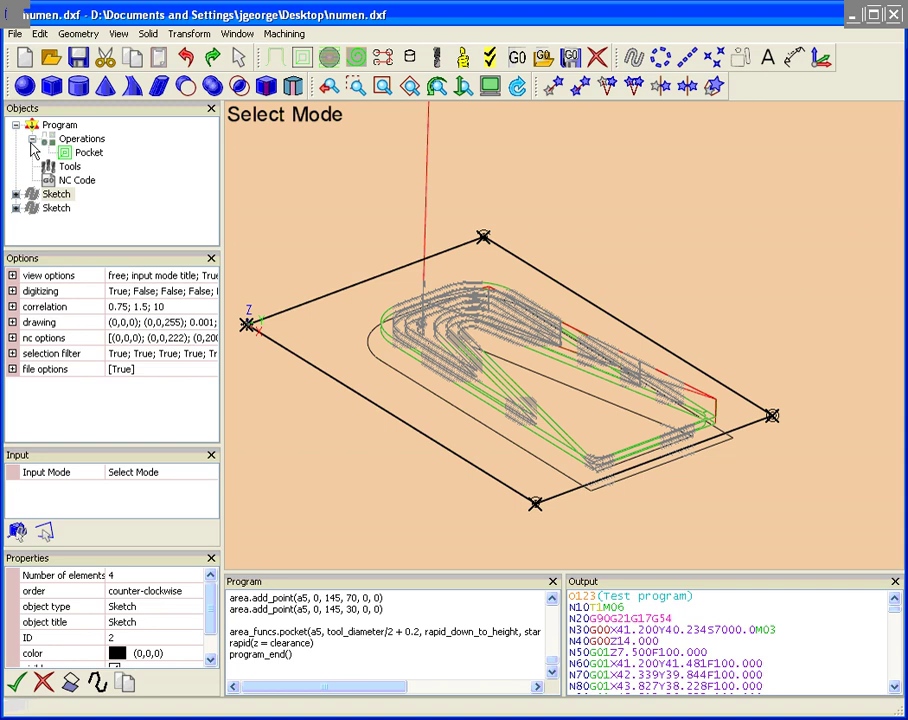
Collapse the Operations group in the Objects tree, then select the outer rectangle sketch
left_click(80, 140)
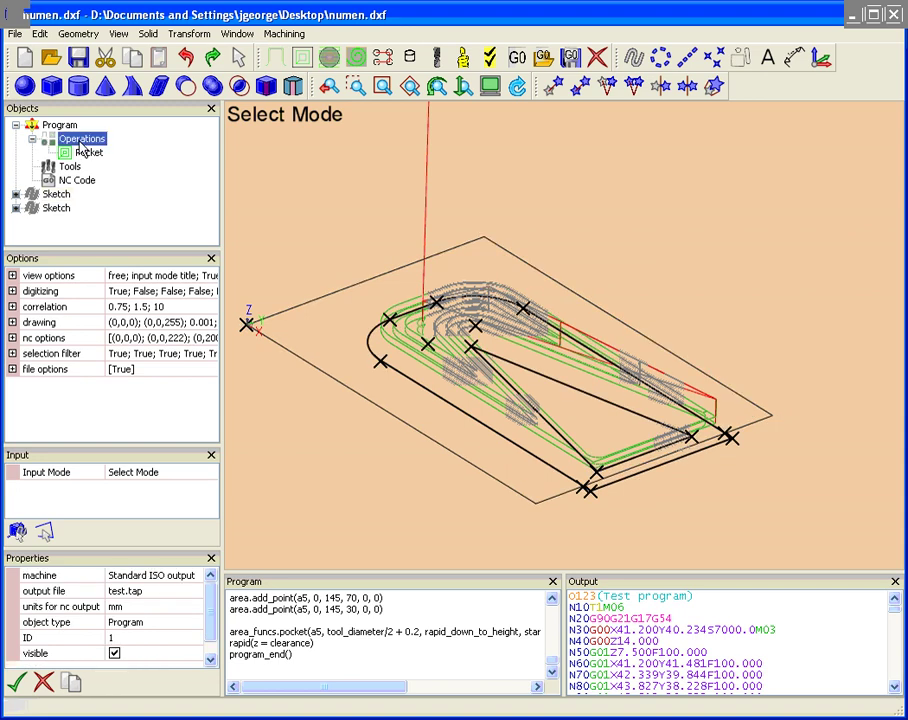
double_click(81, 141)
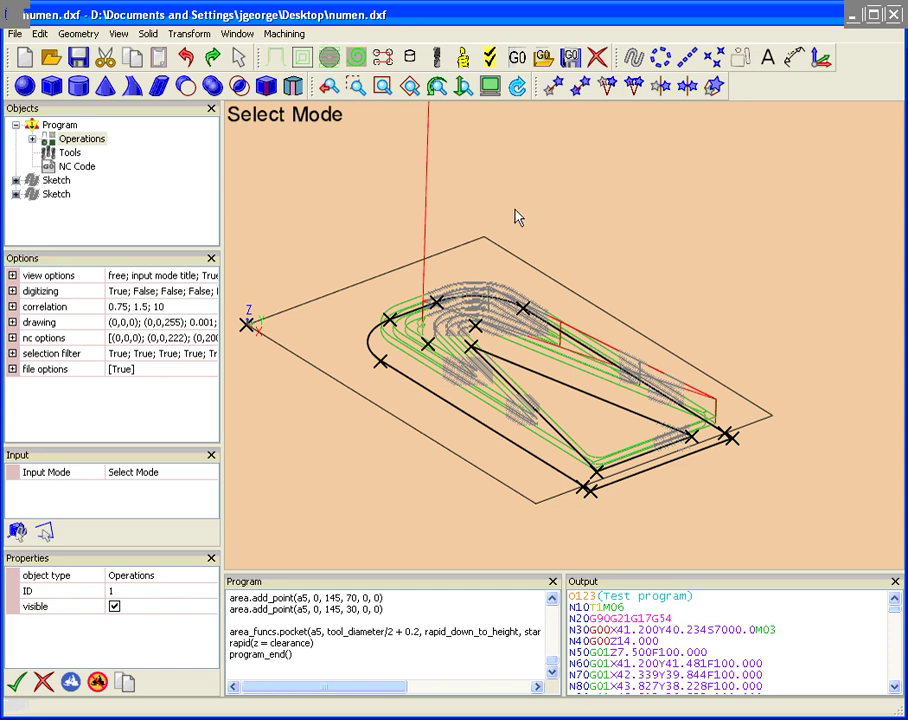
left_click(605, 230)
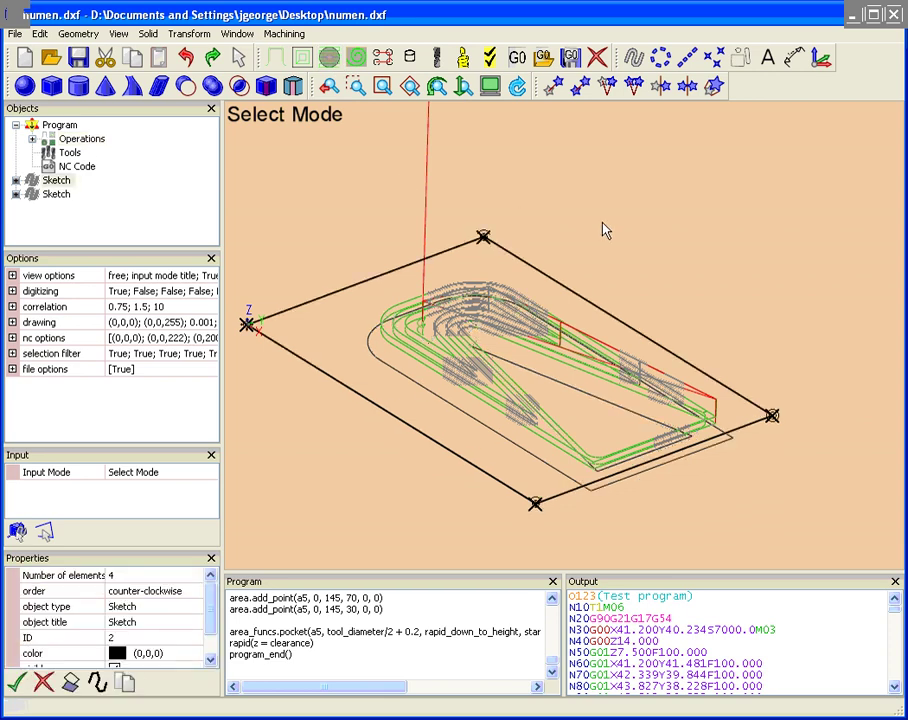